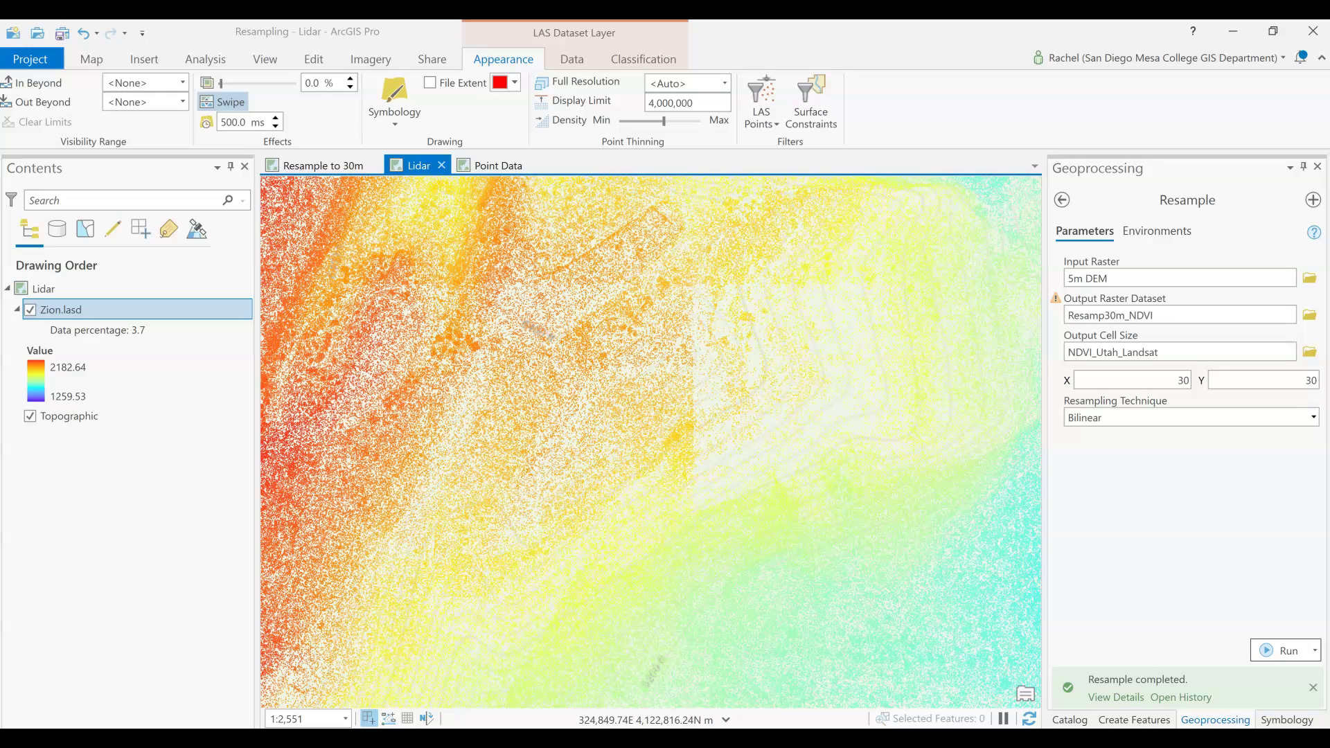
left_click(97, 385)
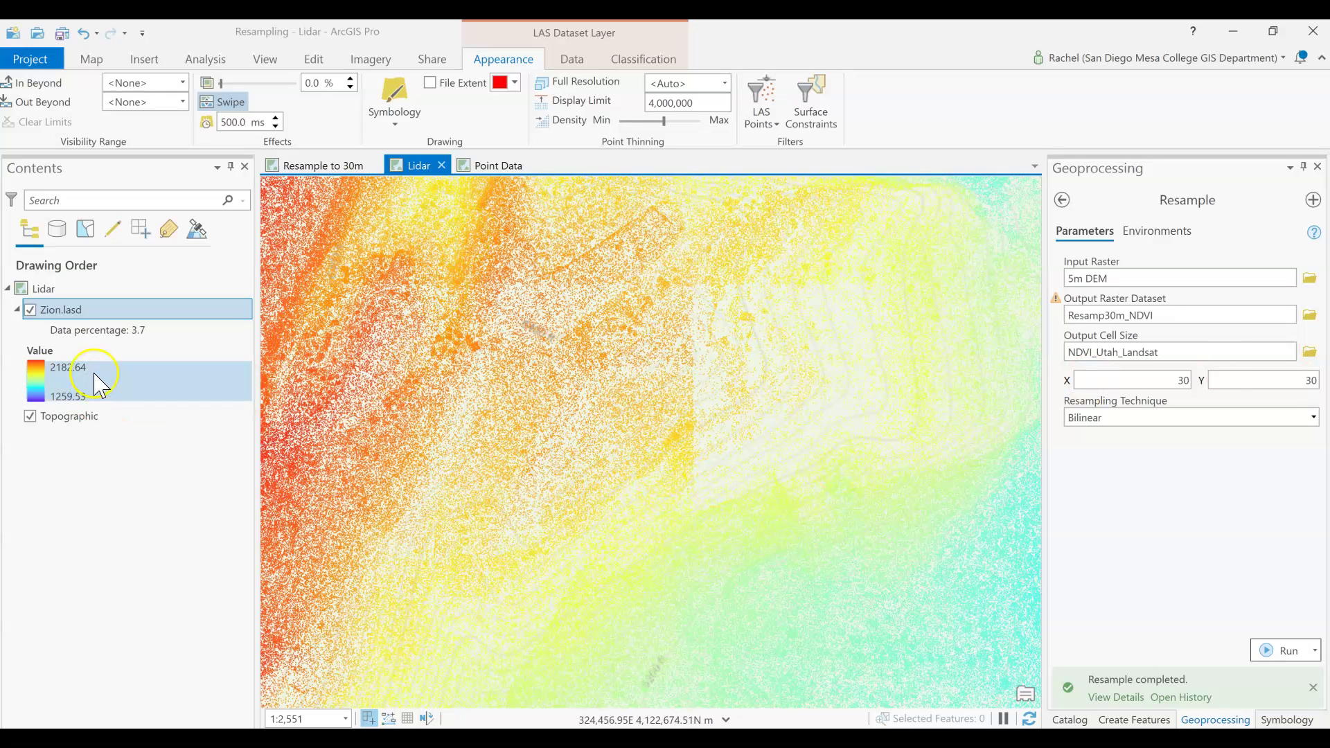
scroll(473, 384, "down", 2)
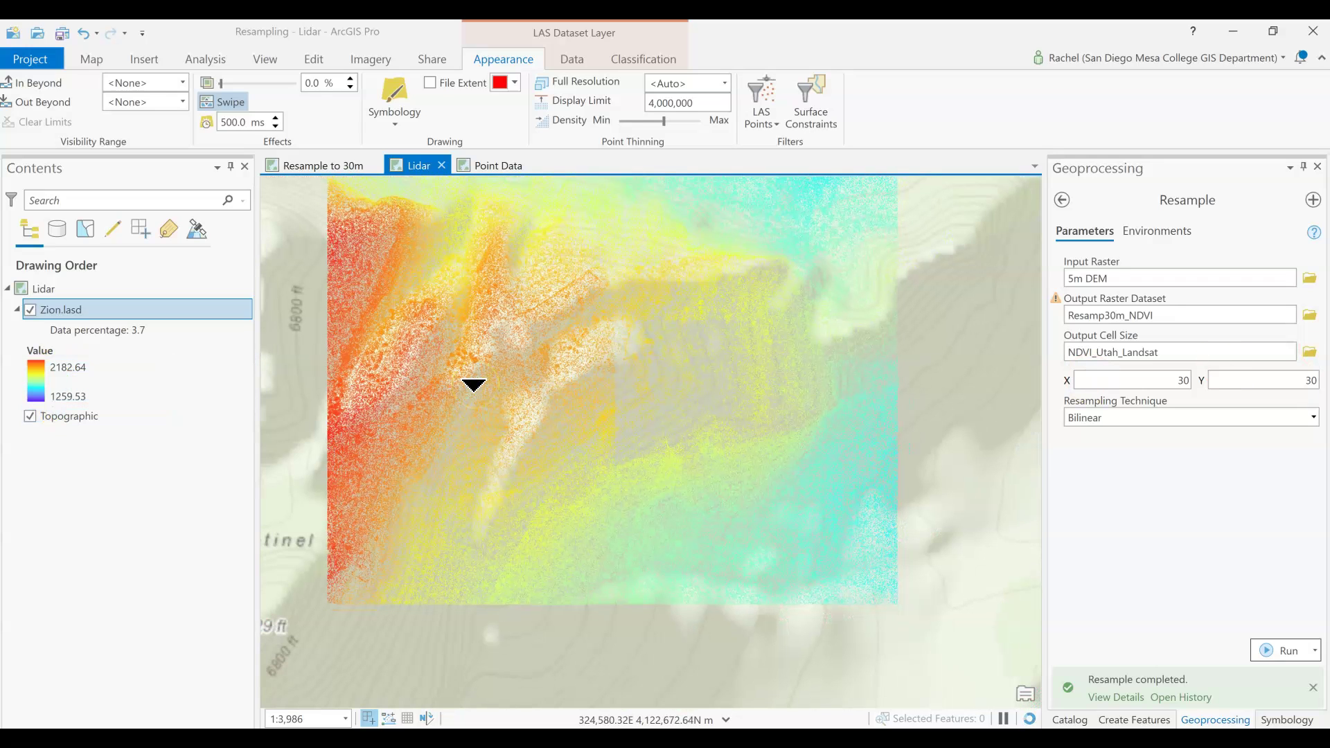
scroll(474, 385, "up", 2)
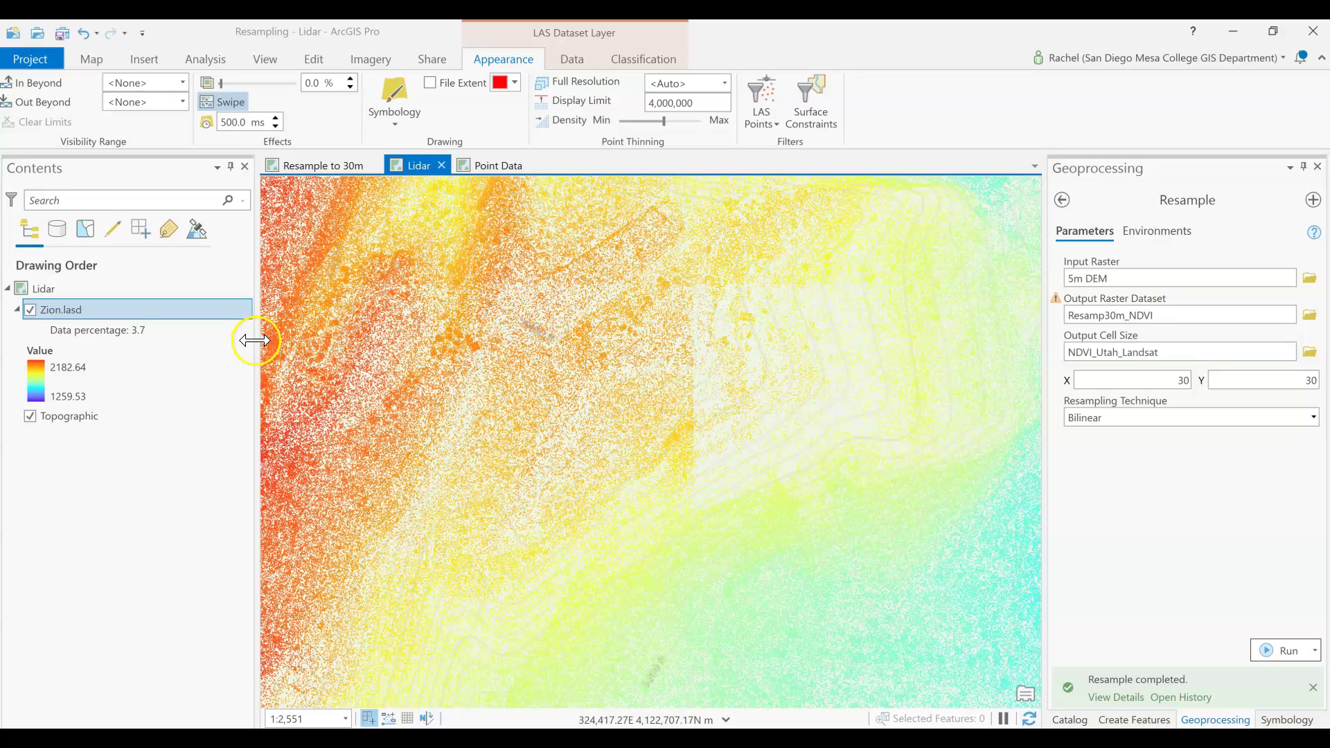
left_click(197, 258)
left_click(64, 401)
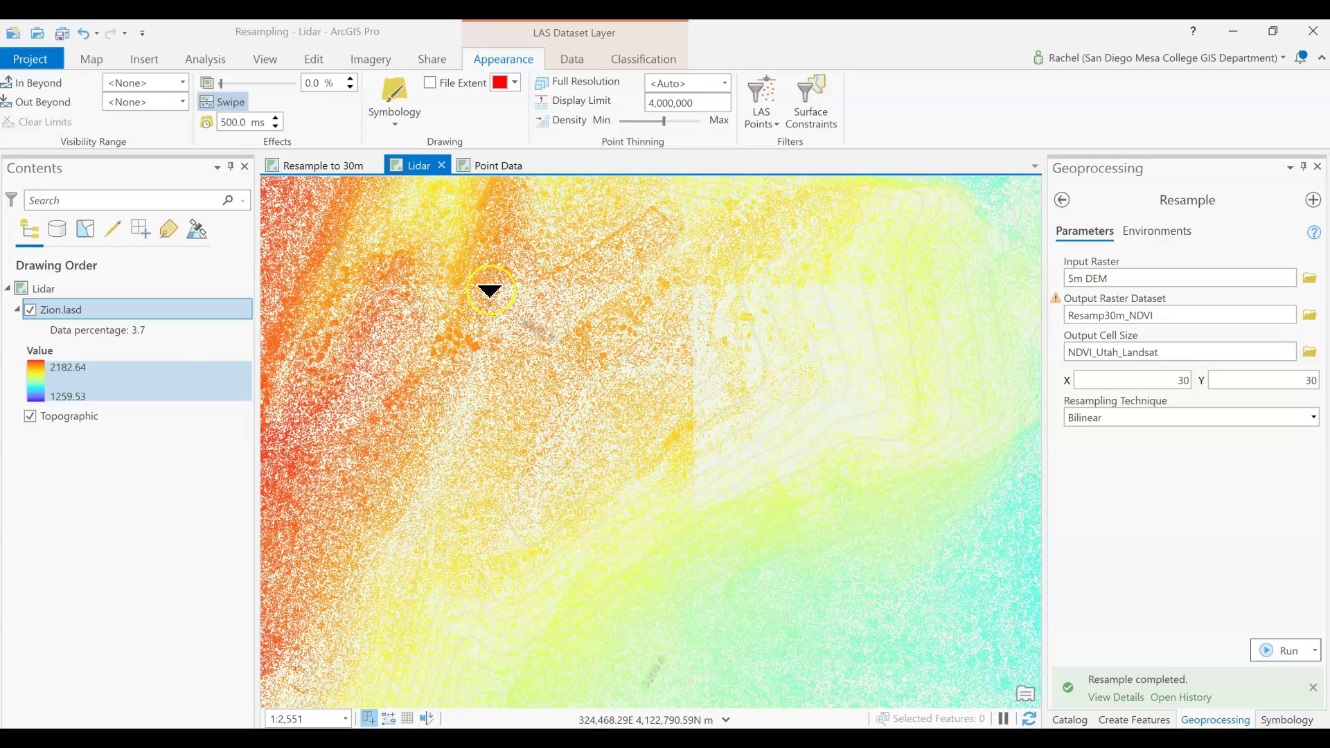
- Search the geoprocessing tools for "las to raster" and open the LAS Dataset To Raster tool
left_click(1062, 199)
left_click(1064, 202)
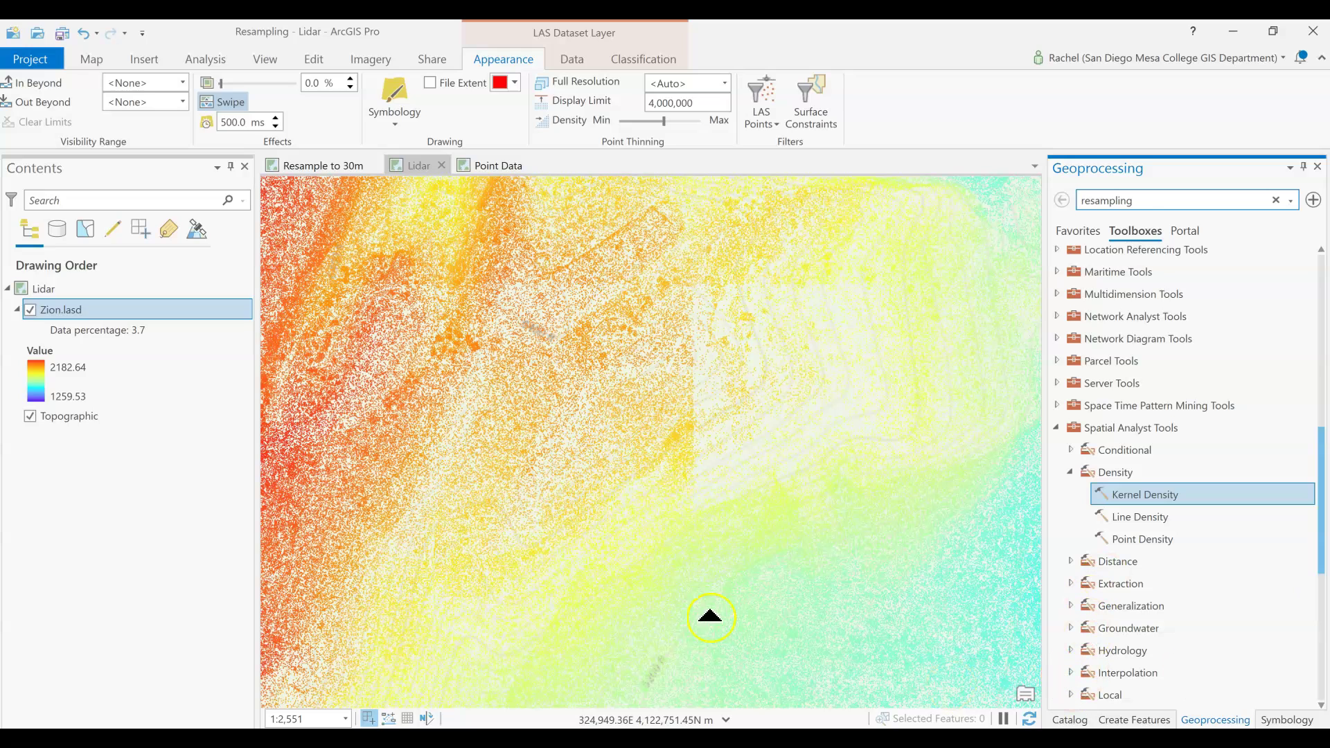
double_click(1124, 201)
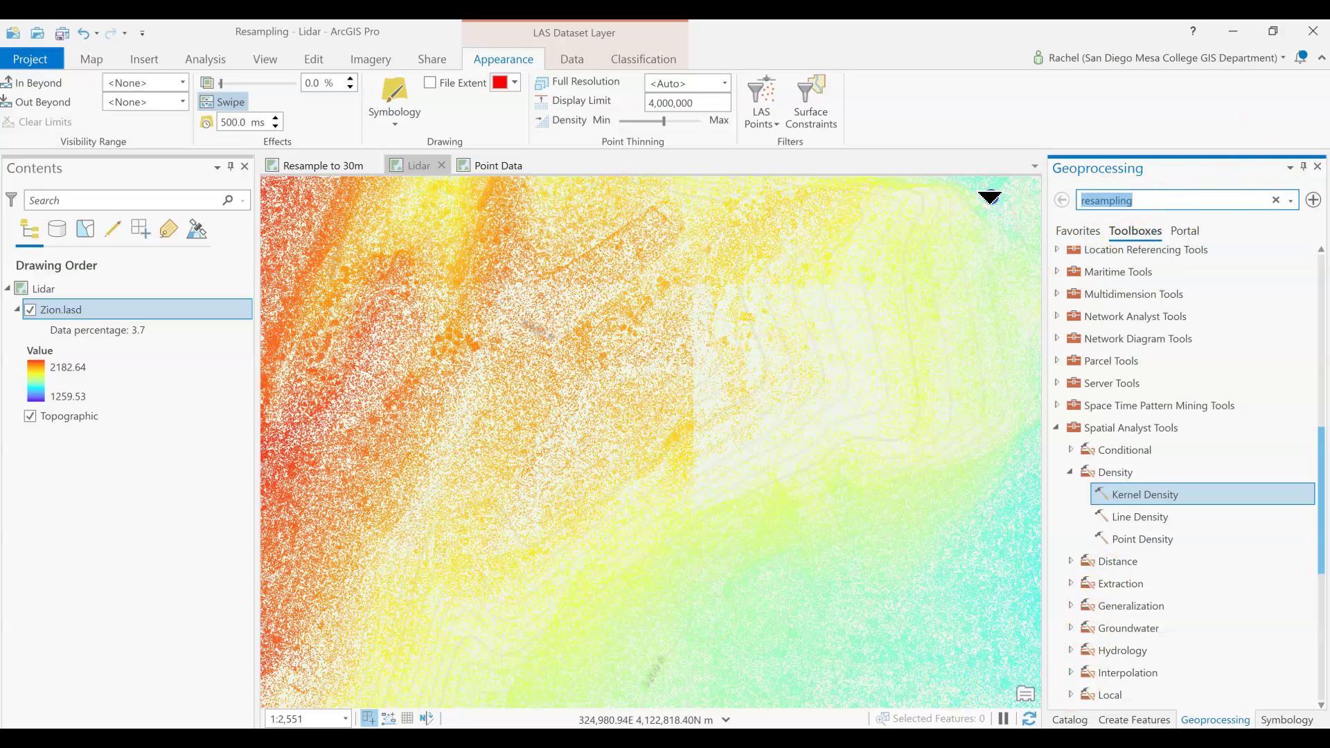
type("las to raster")
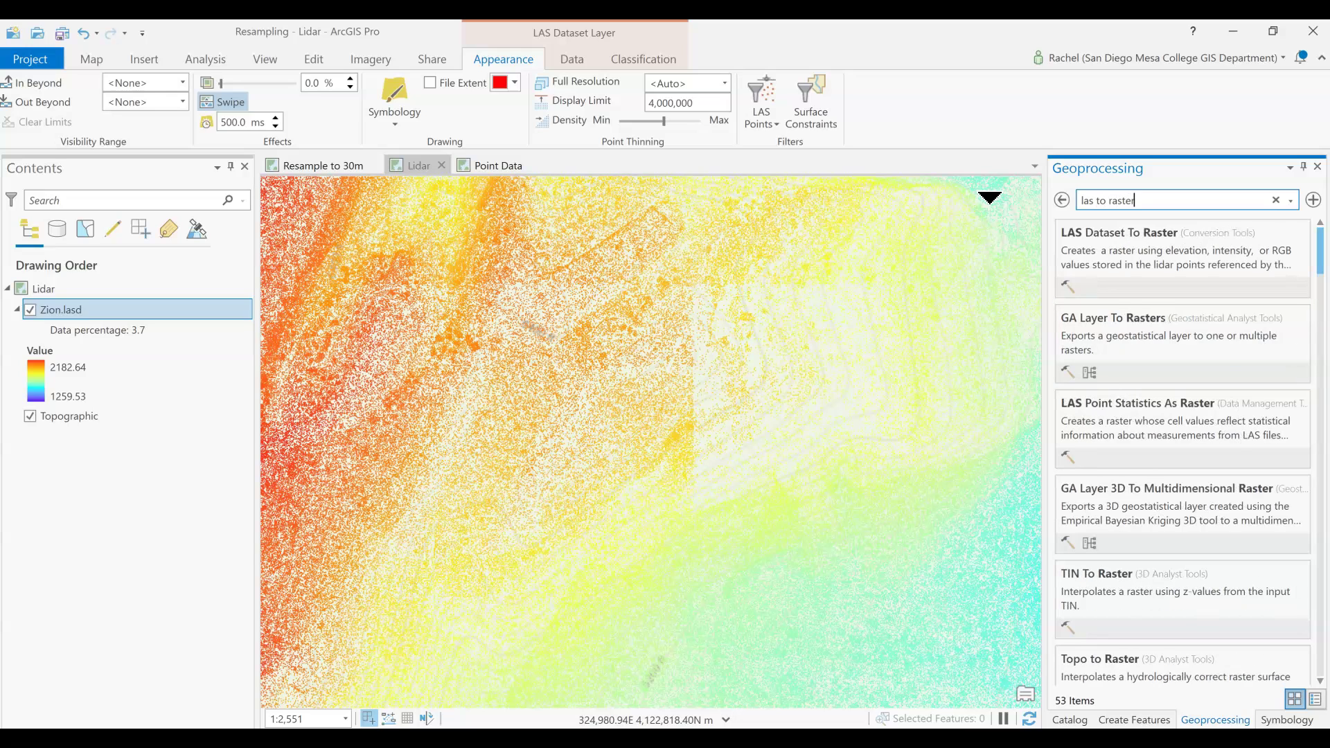
left_click(1127, 255)
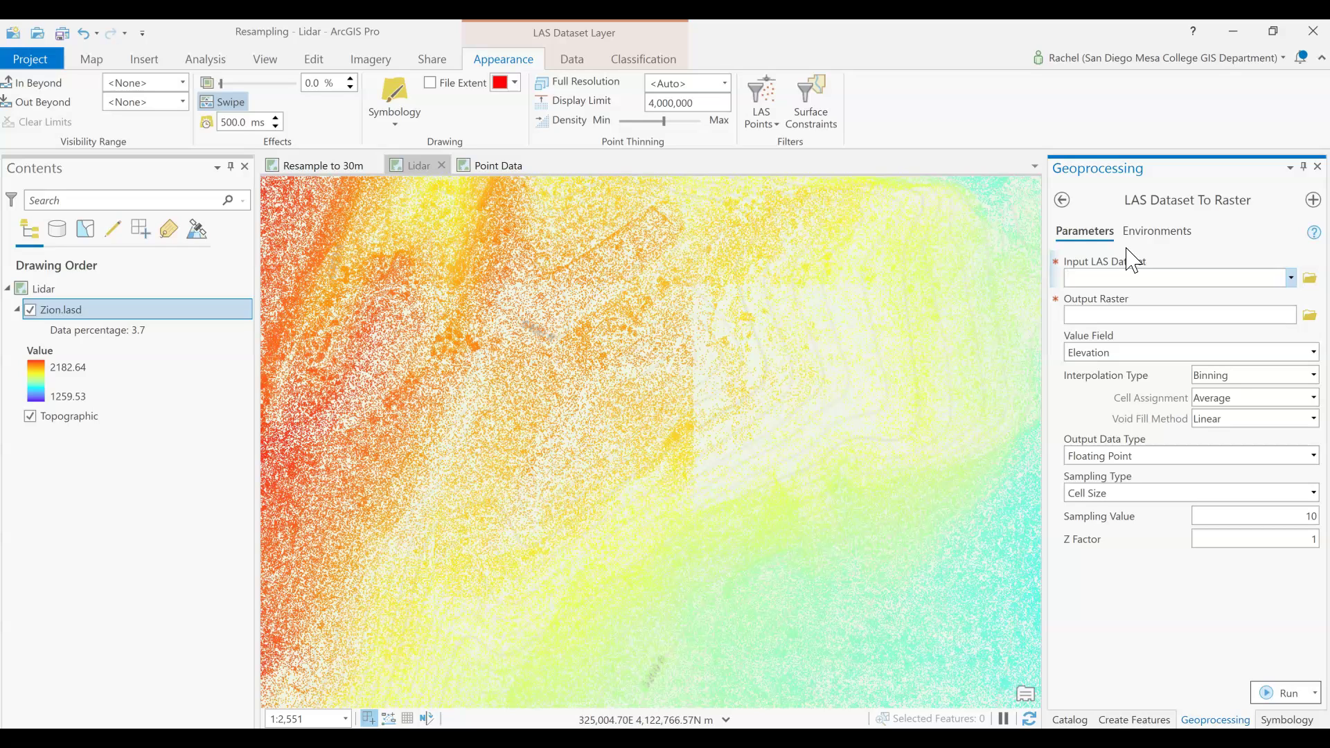
- Convert Zion.lasd to the elevation raster zion_lasdat1 with a cell-size sampling value of 1
left_click(1291, 278)
left_click(1248, 303)
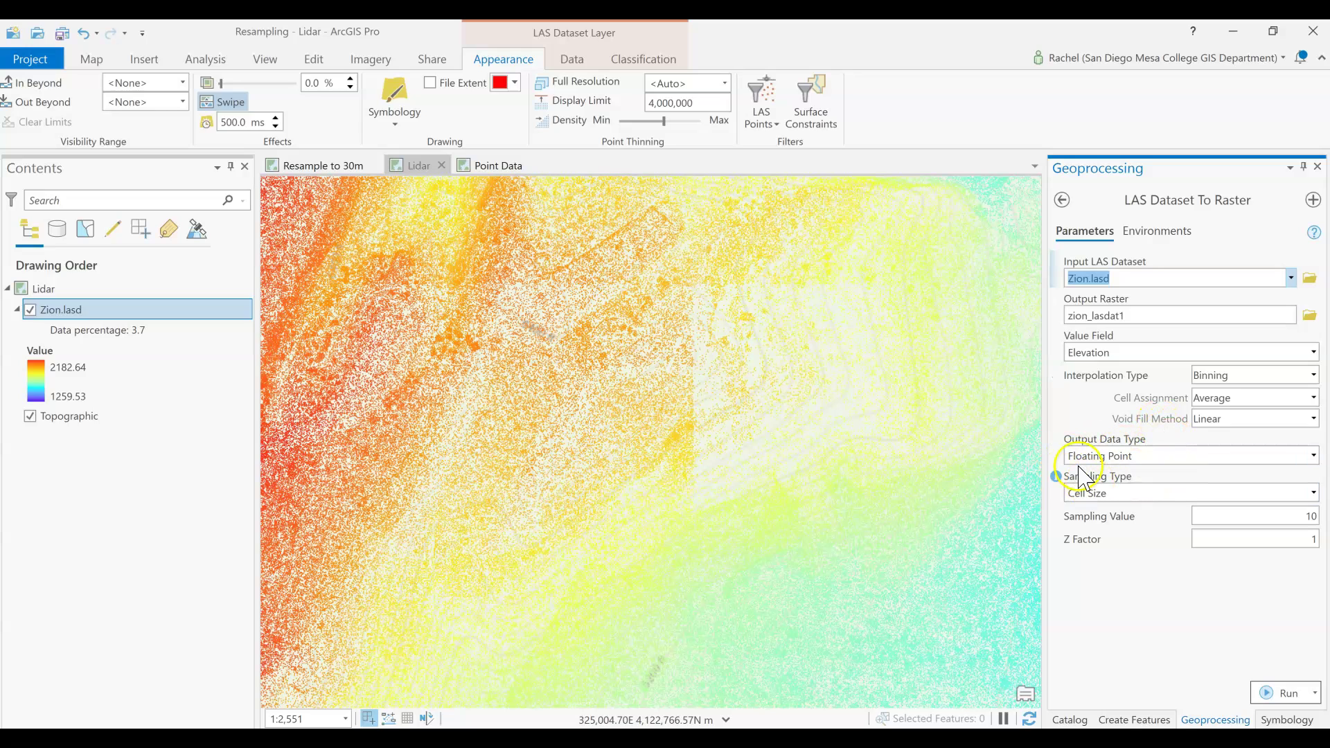
mouse_move(1058, 443)
mouse_move(1059, 478)
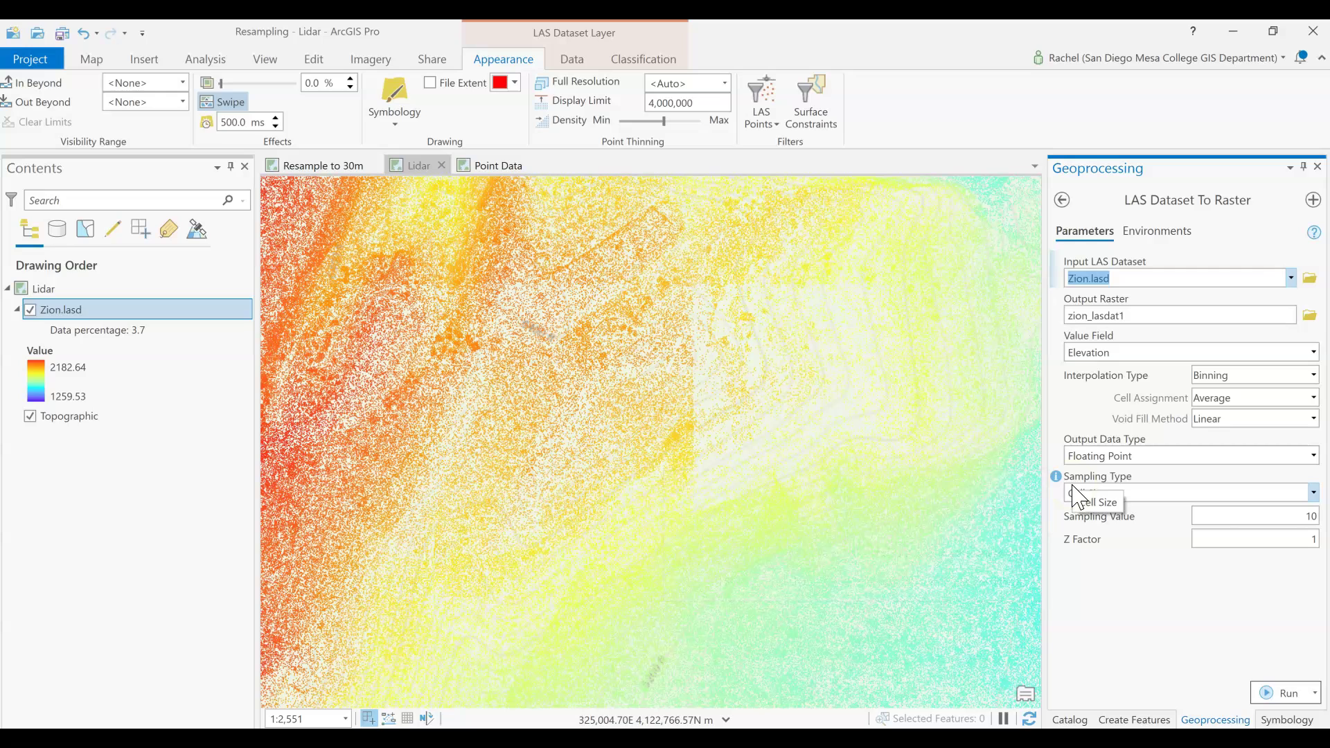
left_click(1295, 520)
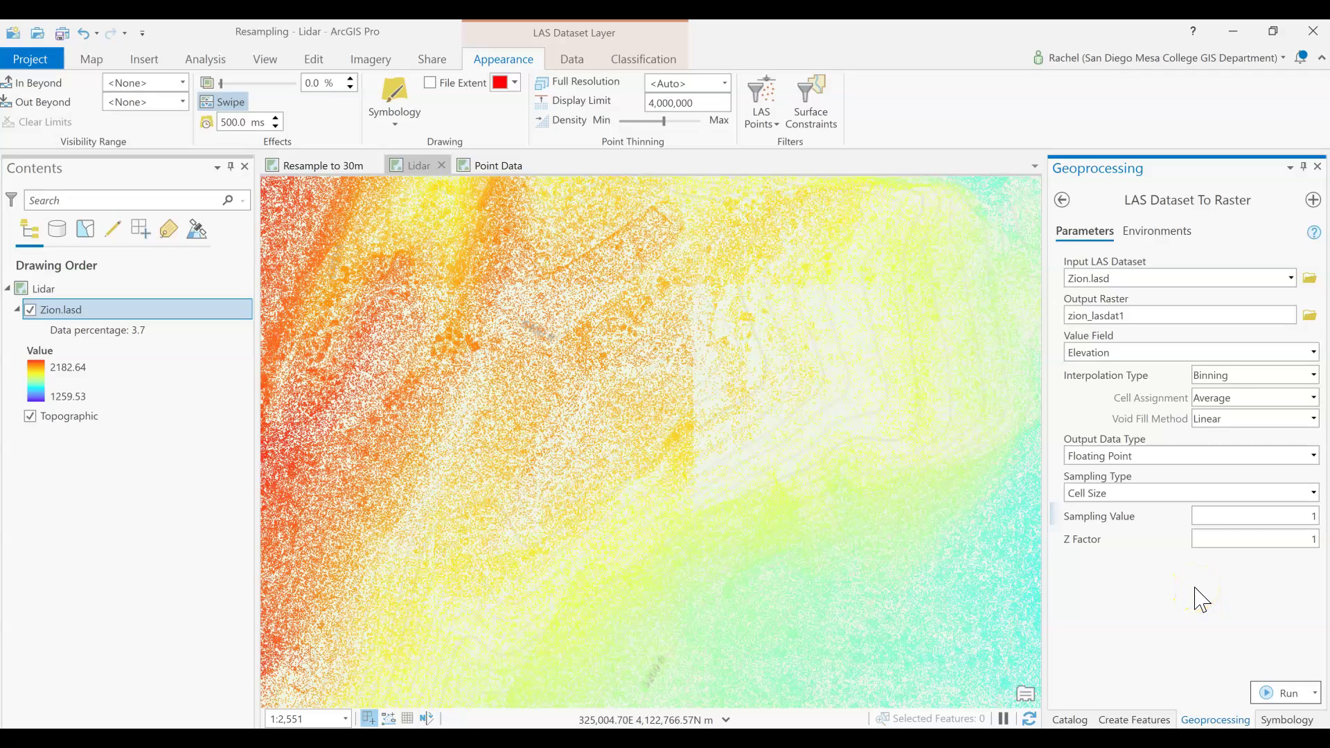
left_click(1282, 694)
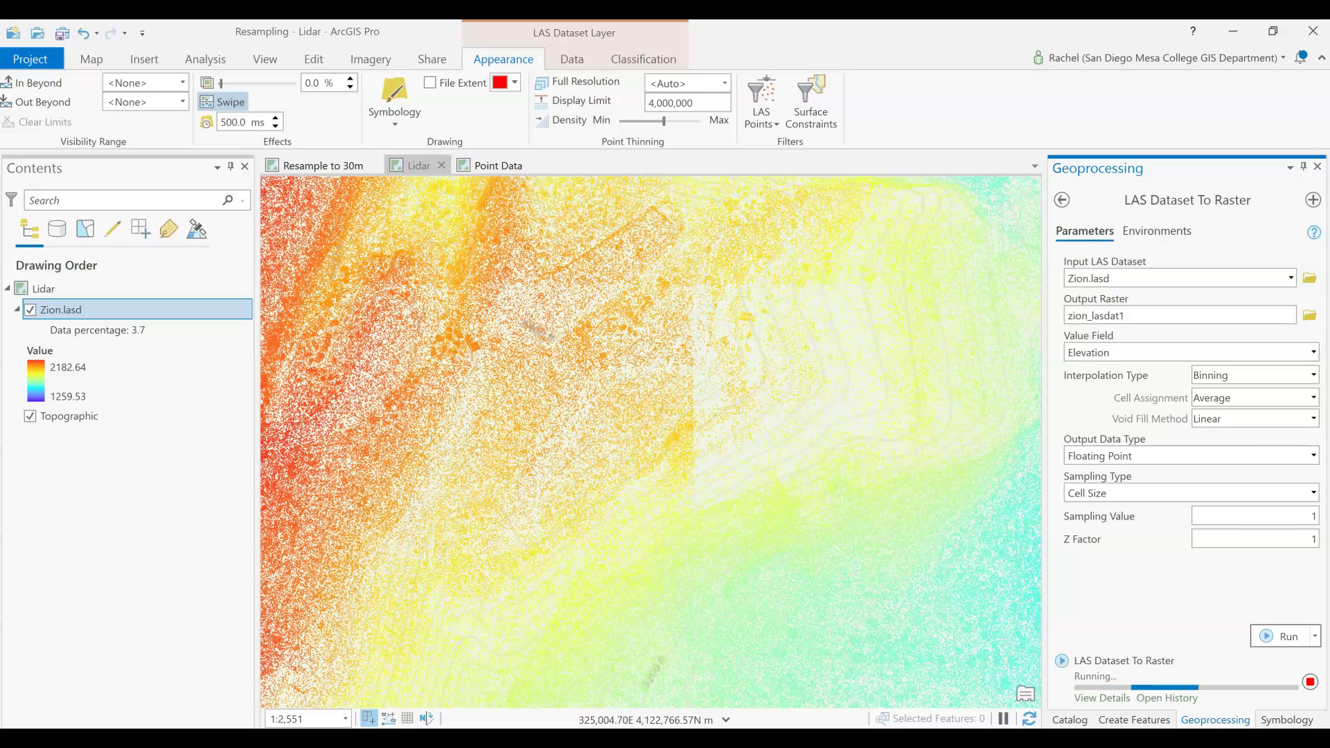
left_click(205, 506)
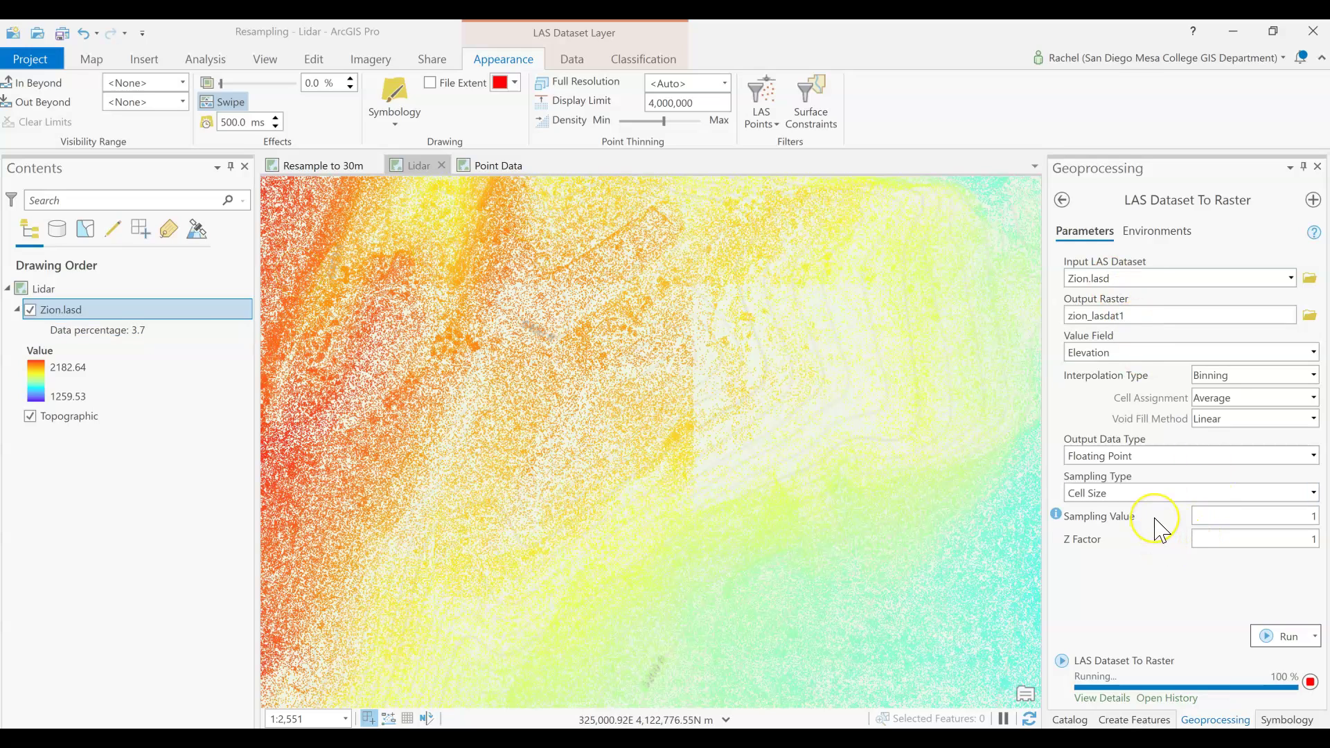
mouse_move(1056, 517)
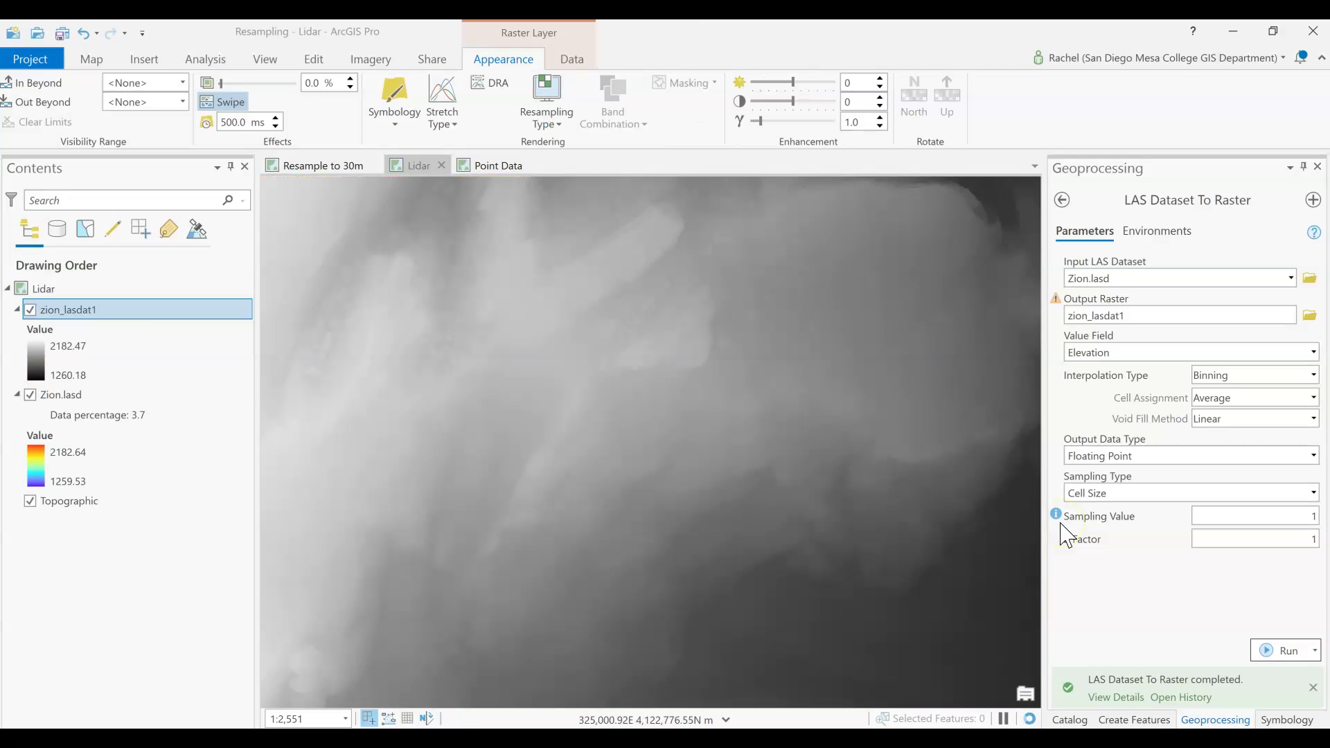
- Swipe the zion_lasdat1 raster to compare it with the lidar points beneath, and hide the Zion.lasd layer
left_click_drag(526, 305, 535, 543)
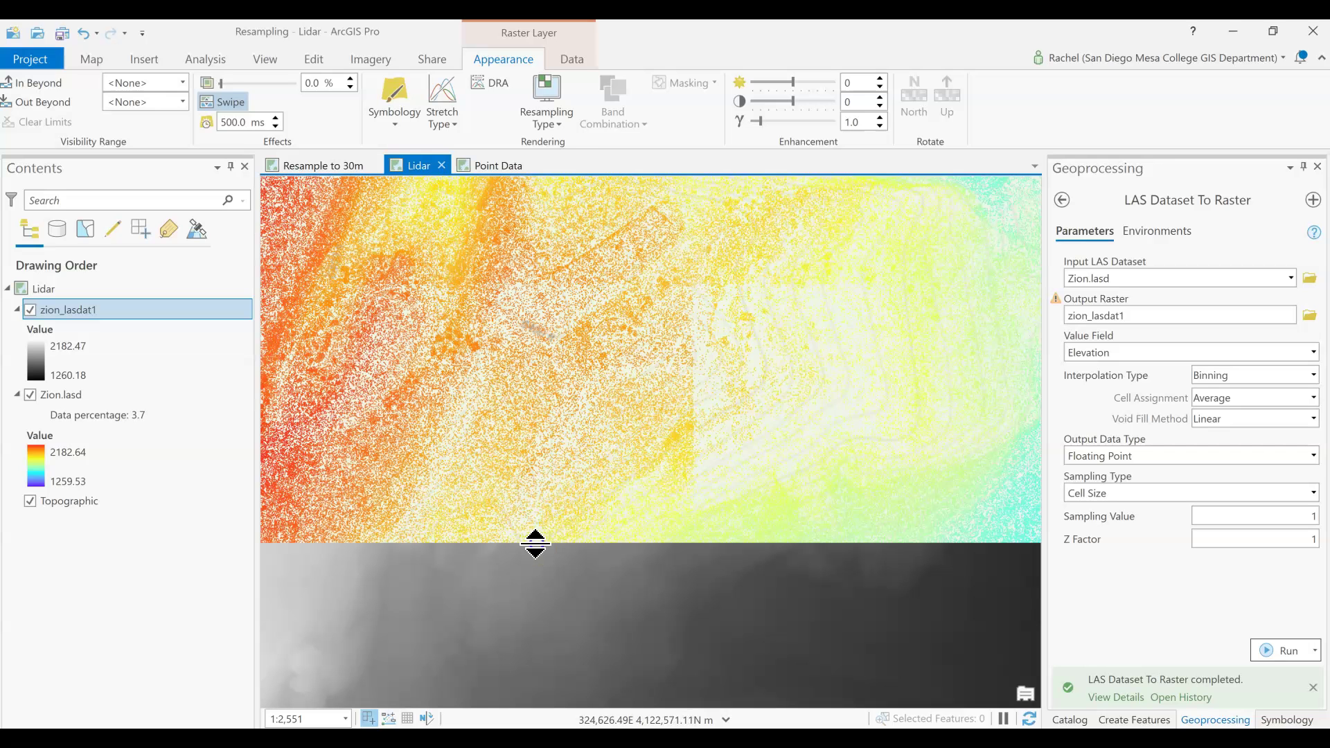
left_click(29, 394)
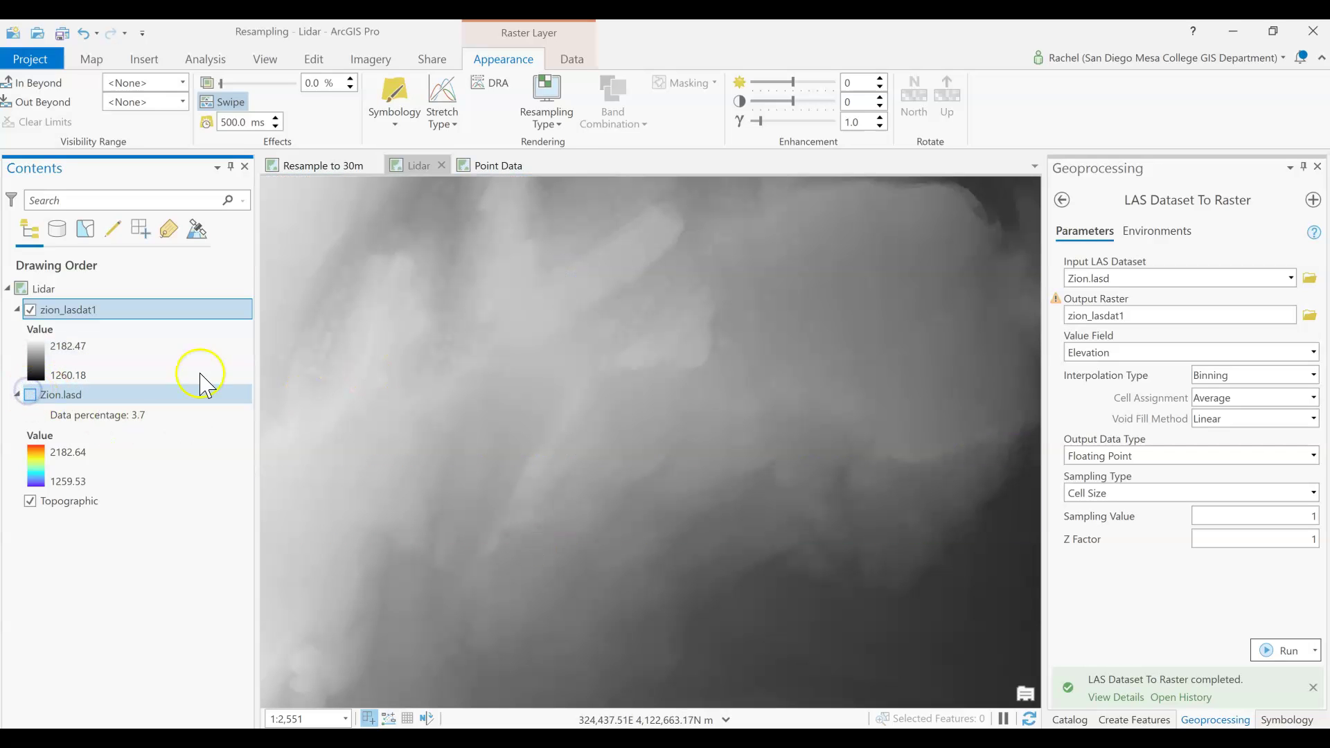
- Apply the green-yellow-brown-white elevation colour scheme to the zion_lasdat1 raster
scroll(561, 424, "down", 8)
scroll(561, 424, "up", 7)
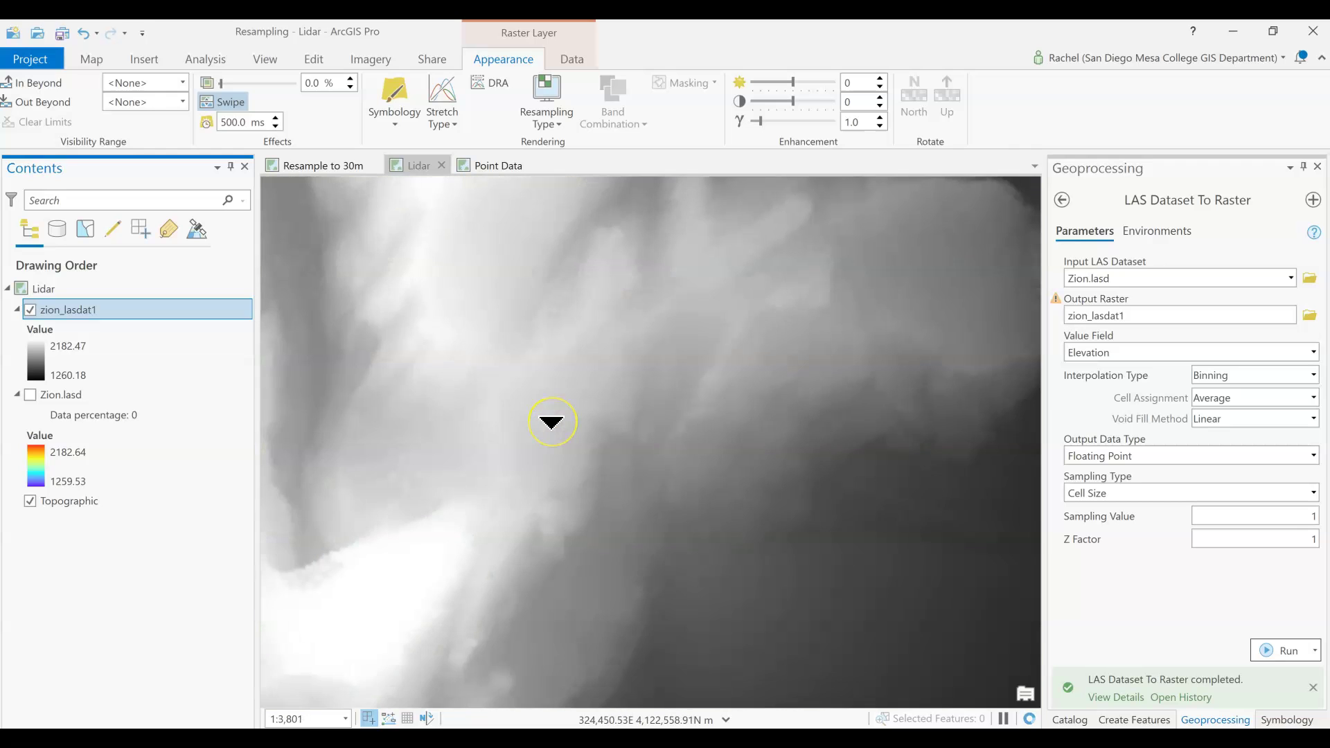
scroll(551, 422, "down", 1)
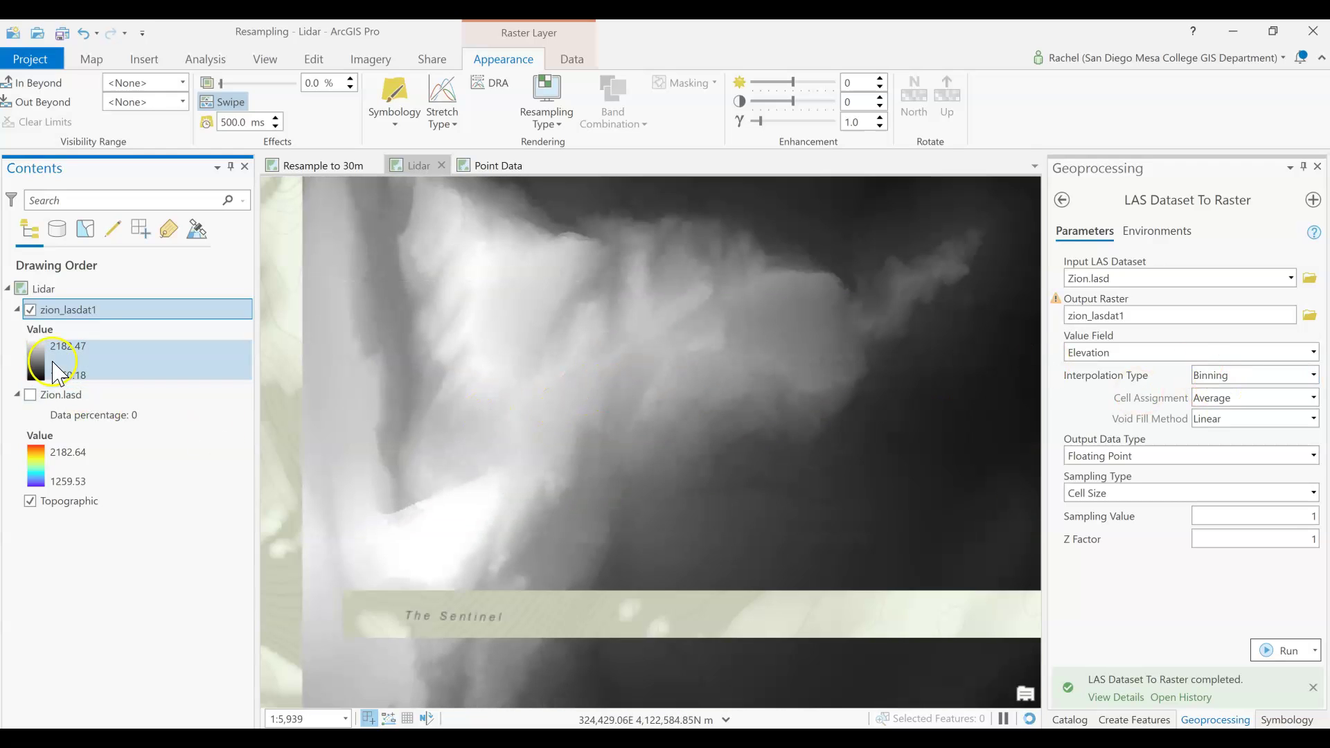
scroll(493, 489, "down", 1)
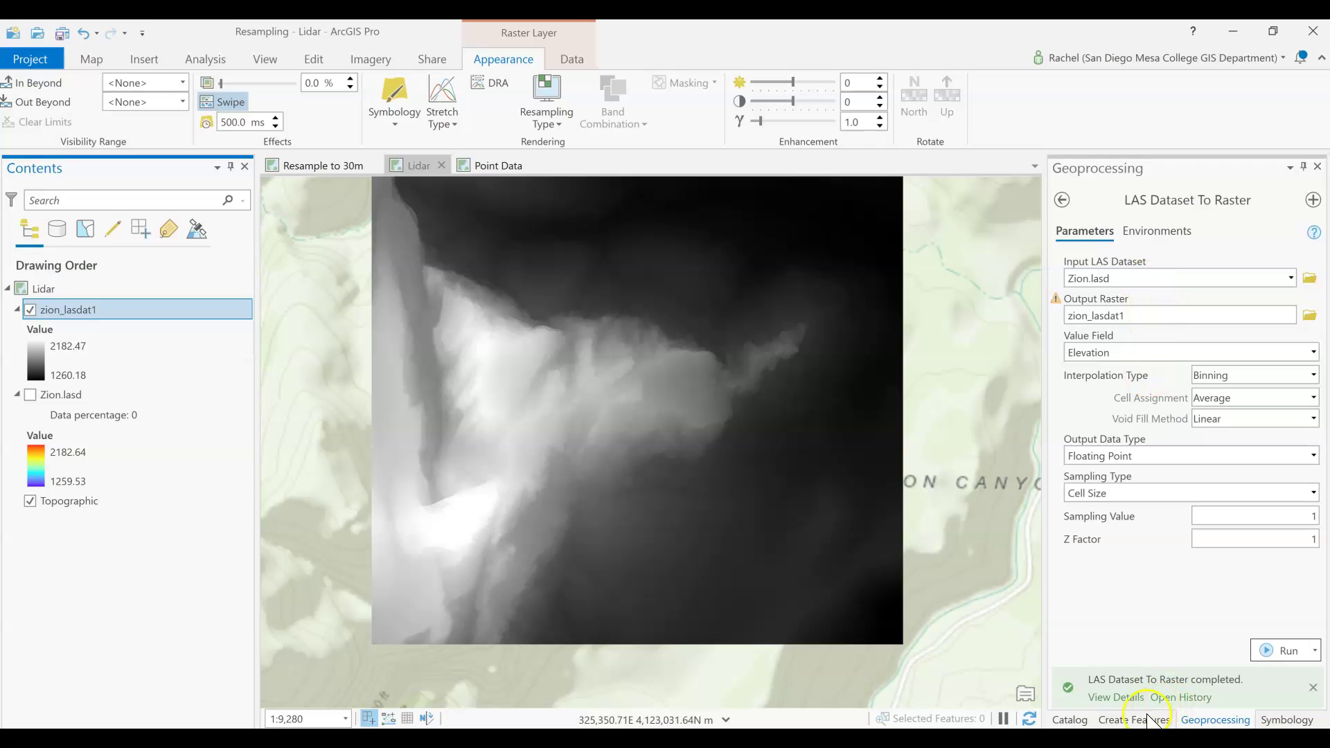
left_click(1284, 720)
left_click(1308, 305)
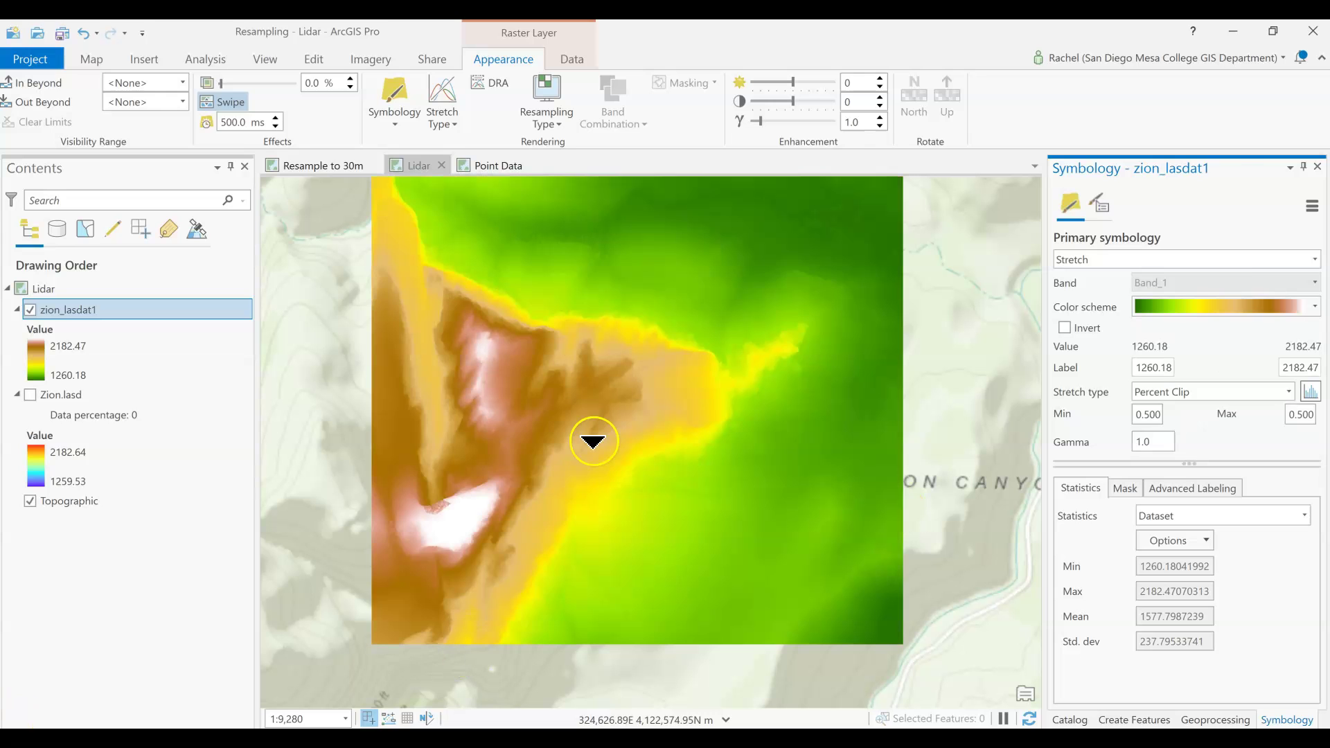
- Examine the recoloured zion_lasdat1 raster down to its individual cells and back at full extent
left_click_drag(580, 345, 634, 291)
scroll(556, 375, "up", 6)
scroll(596, 353, "up", 5)
left_click_drag(522, 284, 568, 300)
scroll(569, 305, "down", 4)
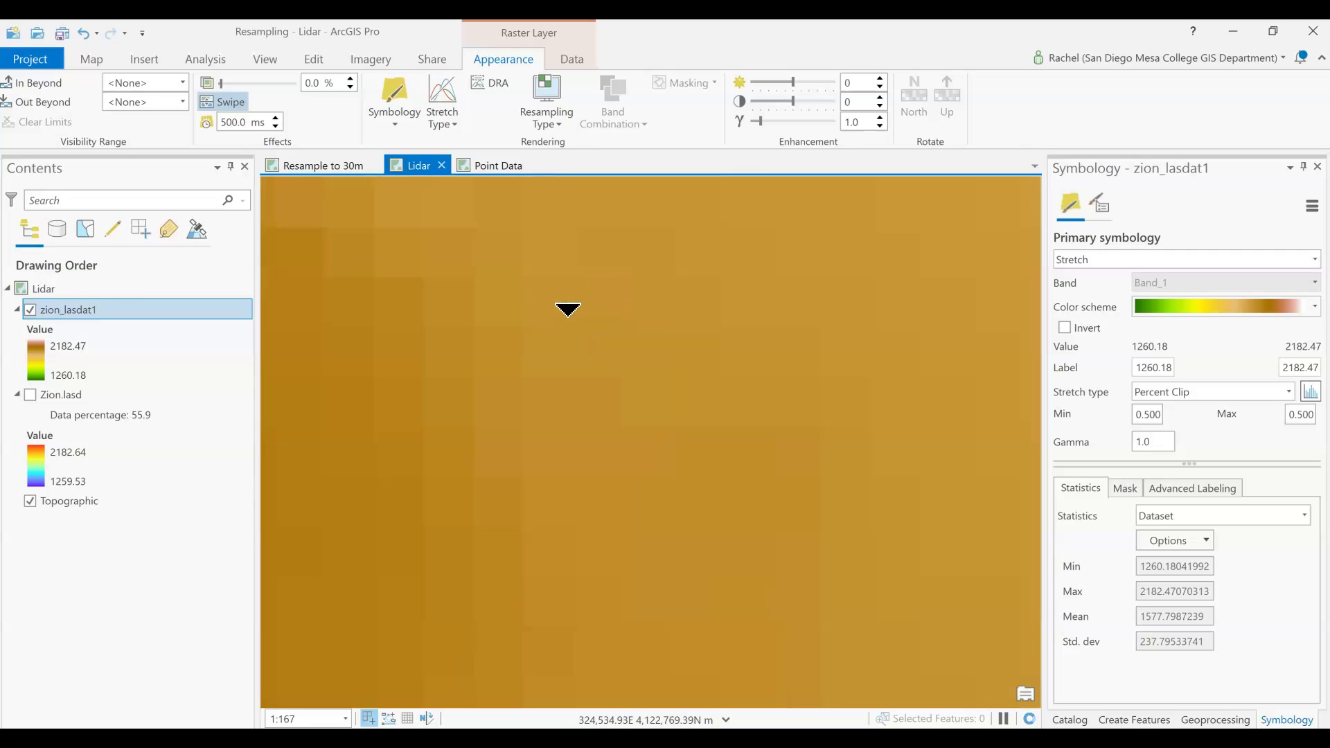
scroll(568, 310, "down", 4)
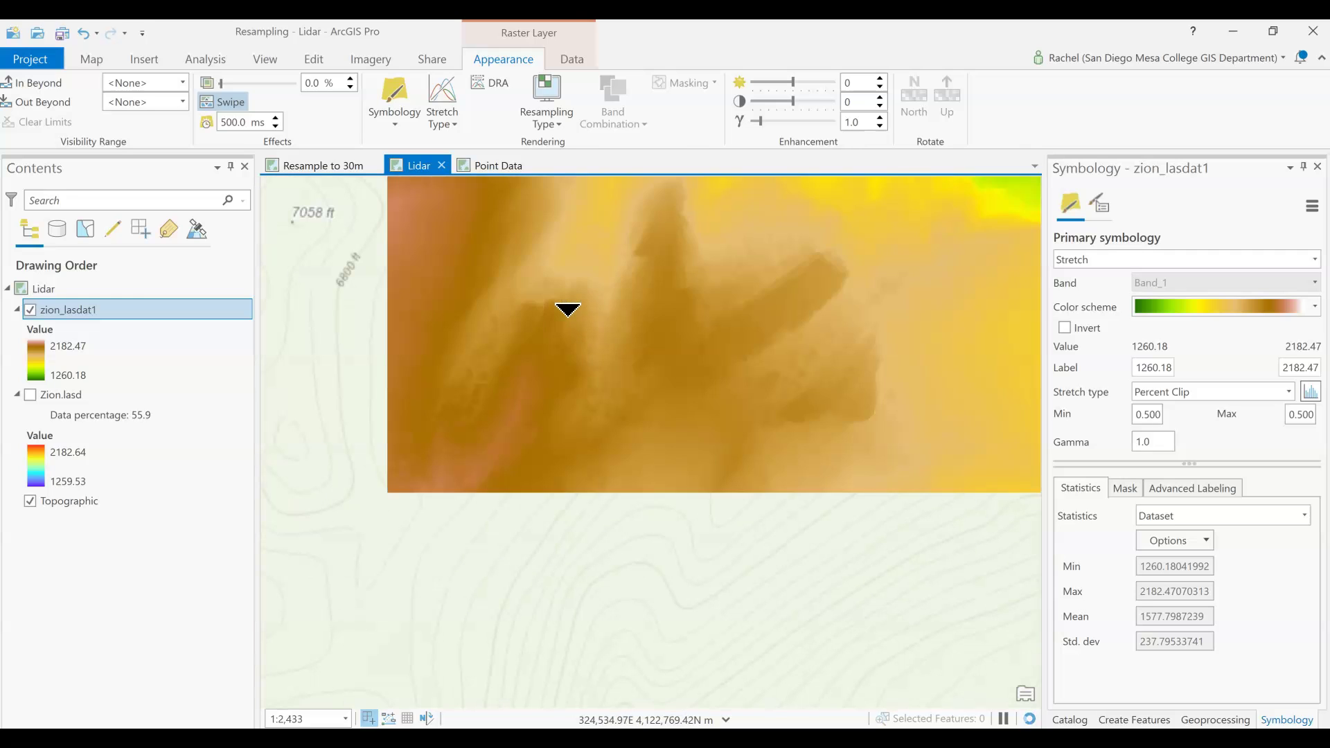
scroll(566, 308, "down", 1)
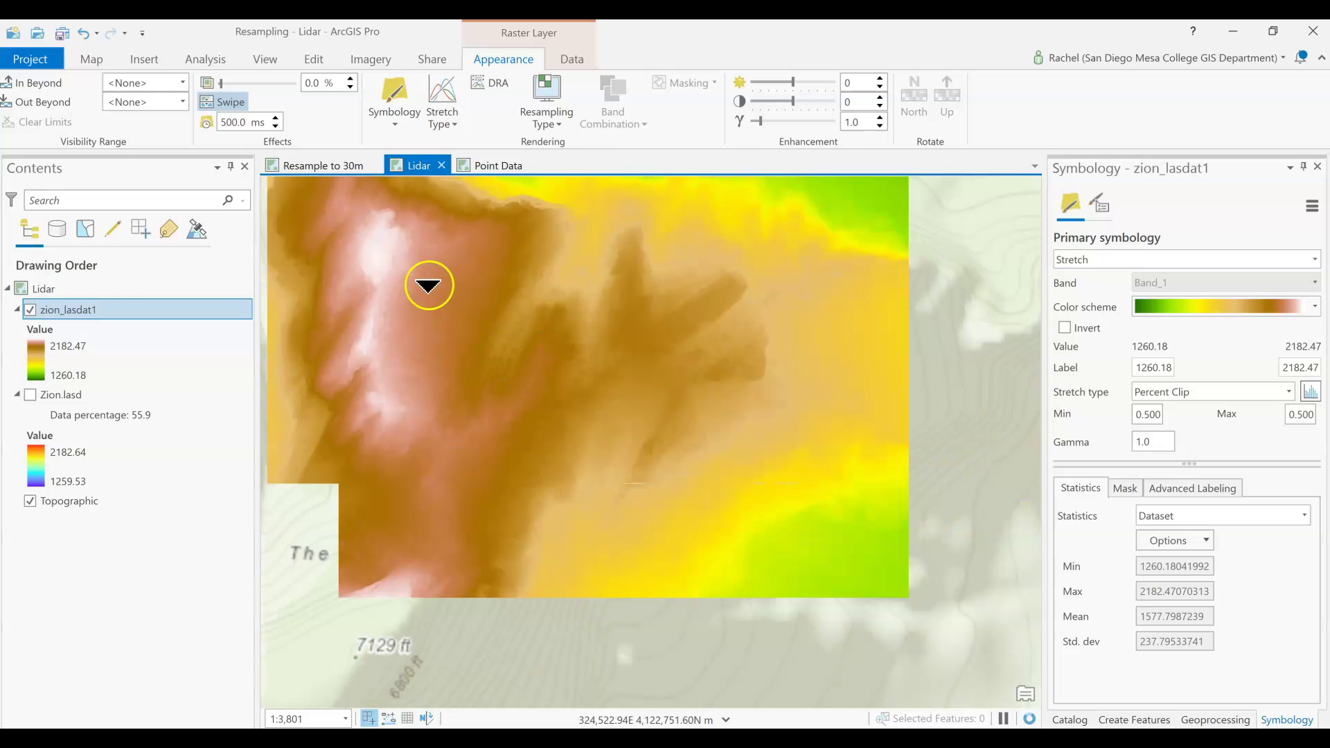
scroll(453, 319, "down", 1)
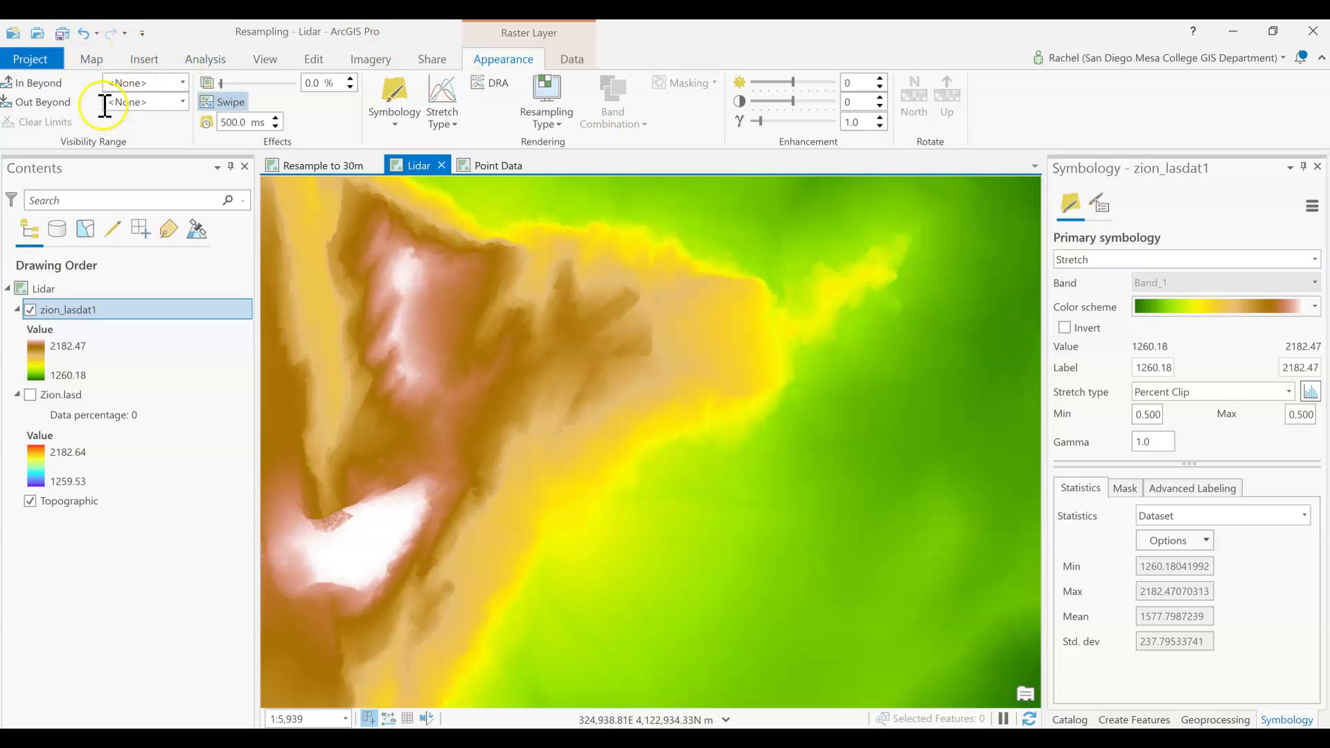
- Leave the LAS Dataset To Raster tool and open the recently used Resample tool
left_click(1214, 720)
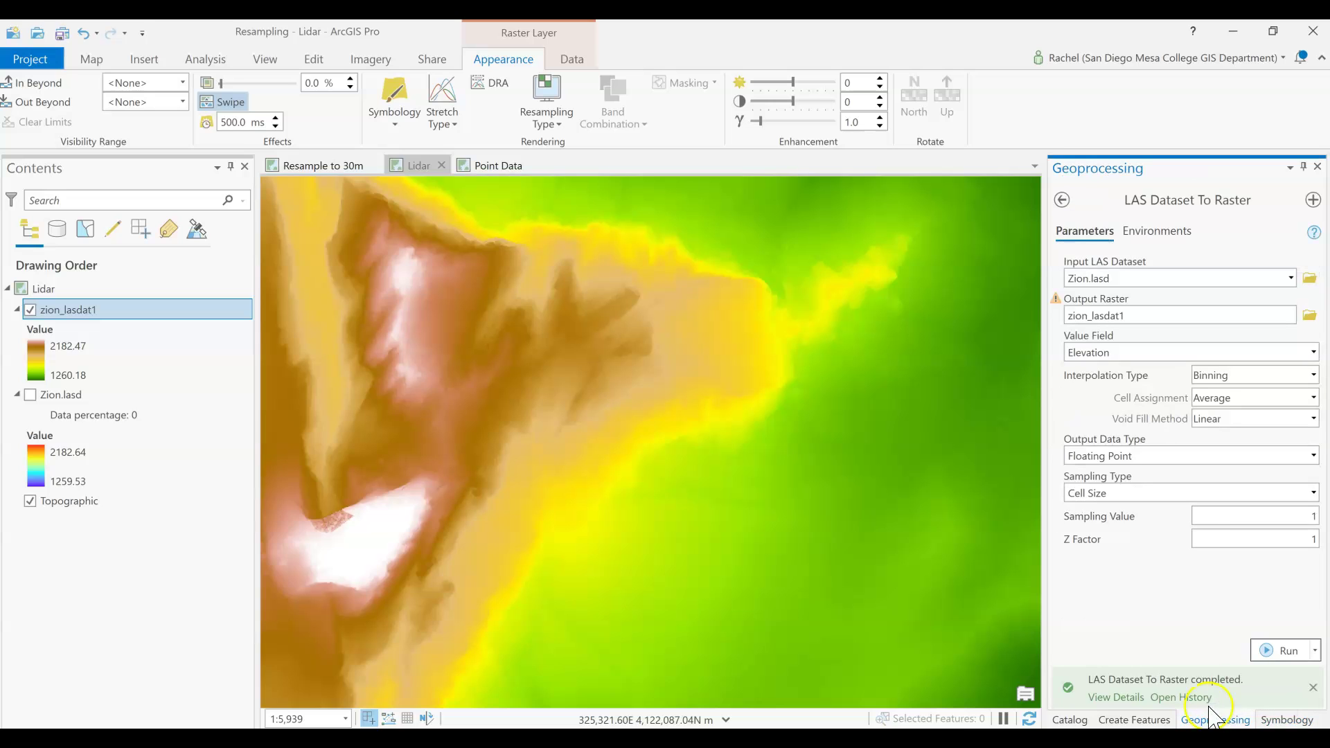
left_click(1062, 201)
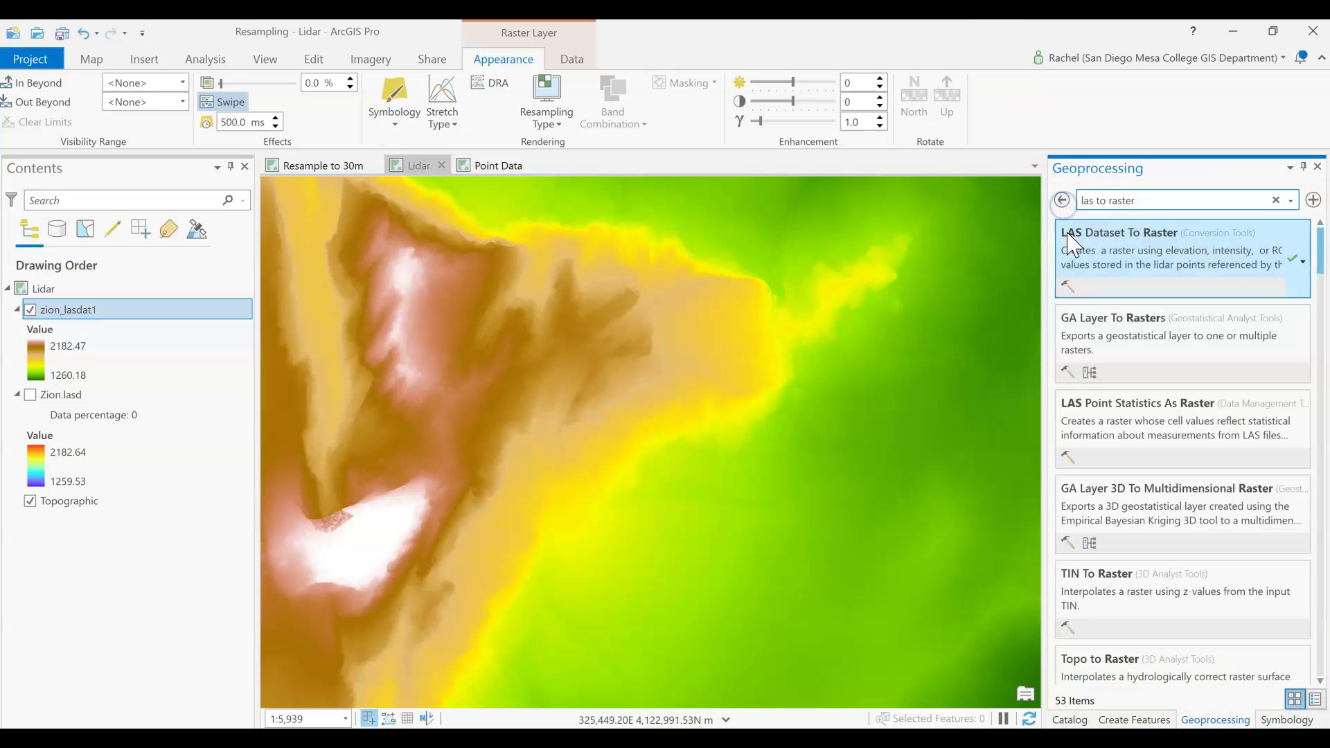
left_click(1060, 201)
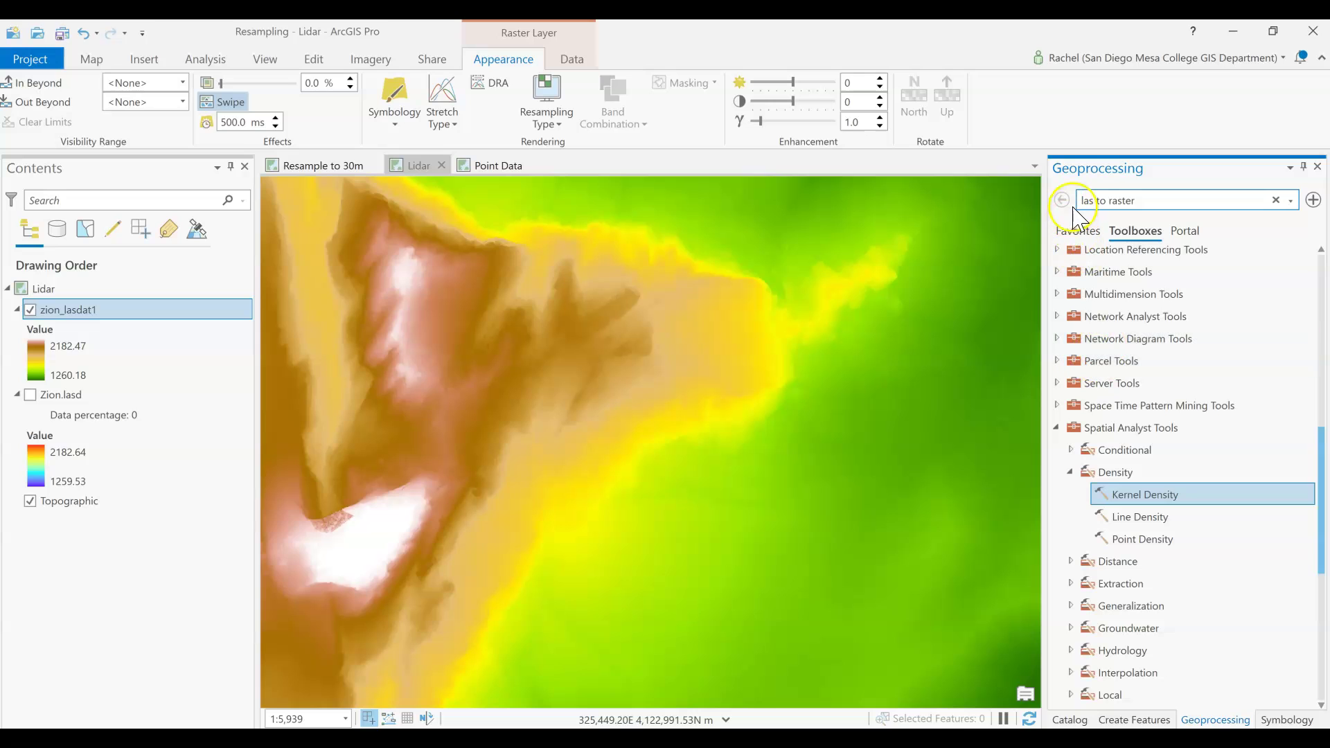
left_click(1057, 198)
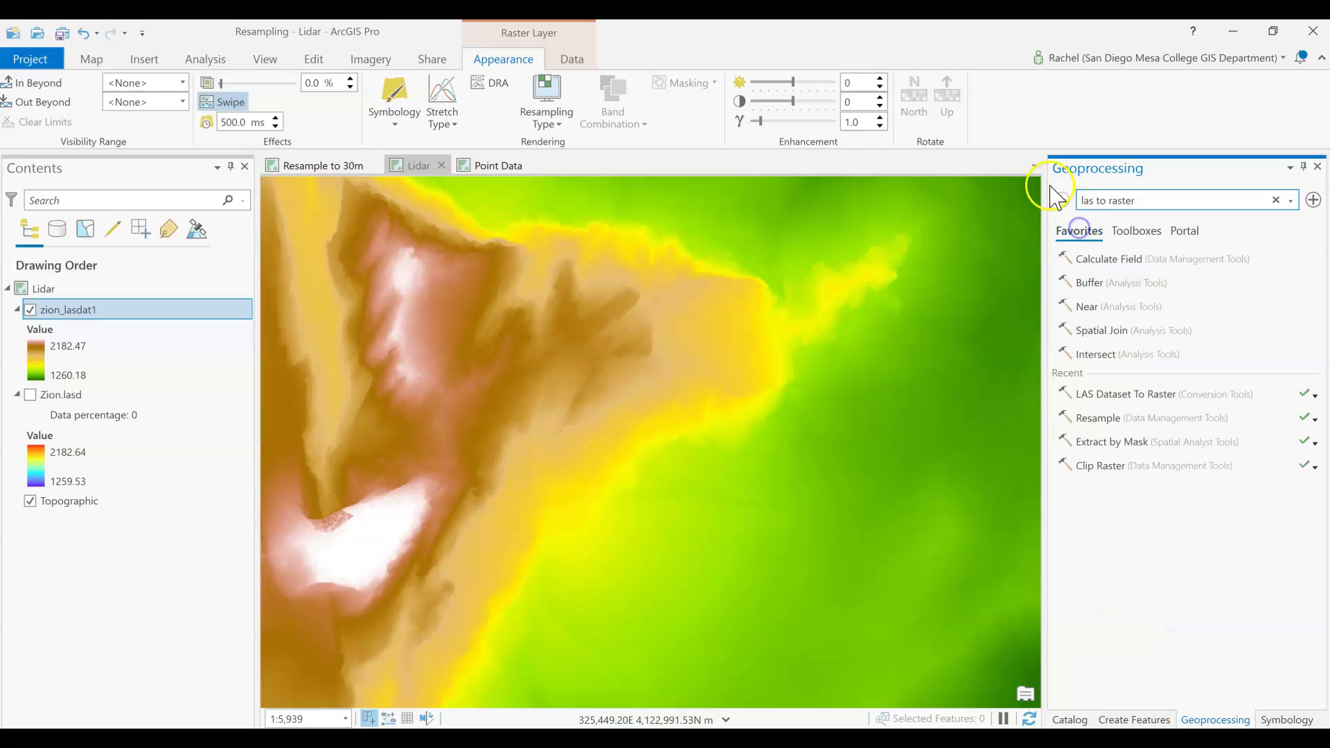
left_click(1099, 419)
- Set zion_lasdat1 as the raster to resample, with an output cell size of 30 in both X and Y
left_click(1291, 278)
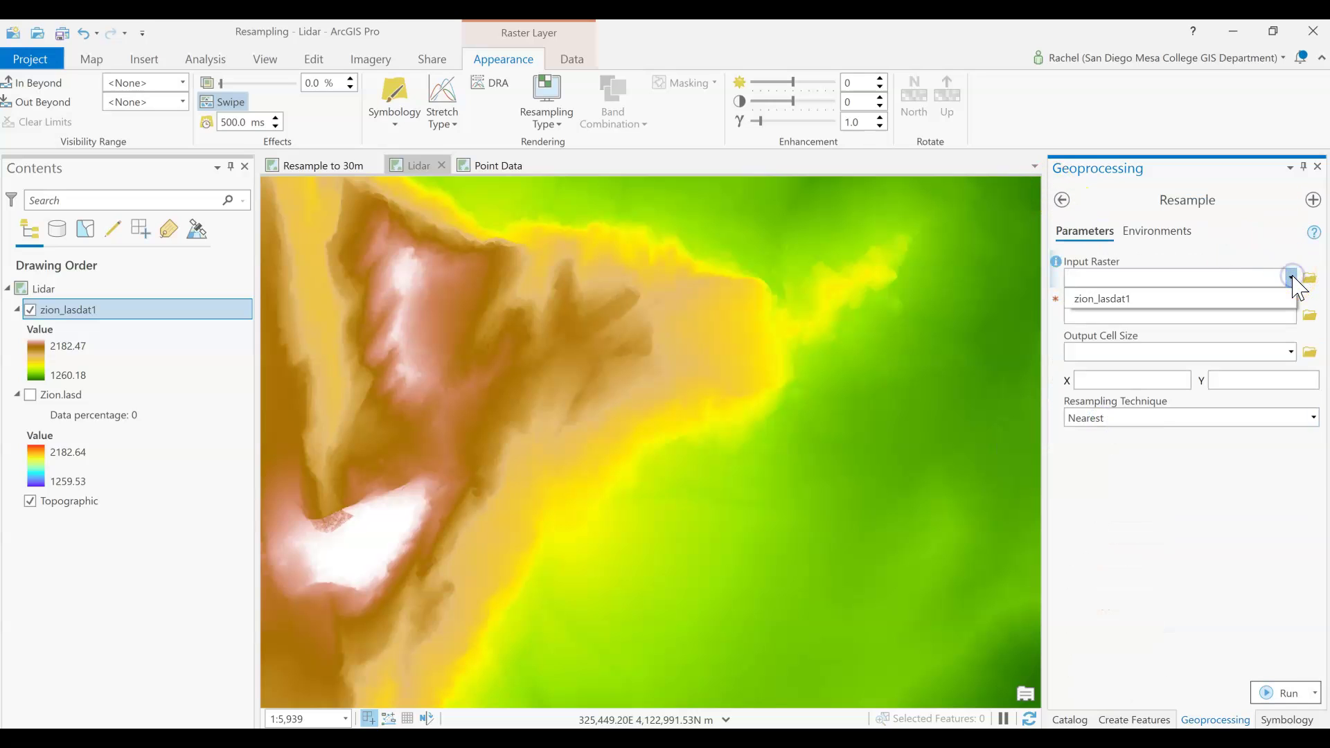
left_click(1268, 299)
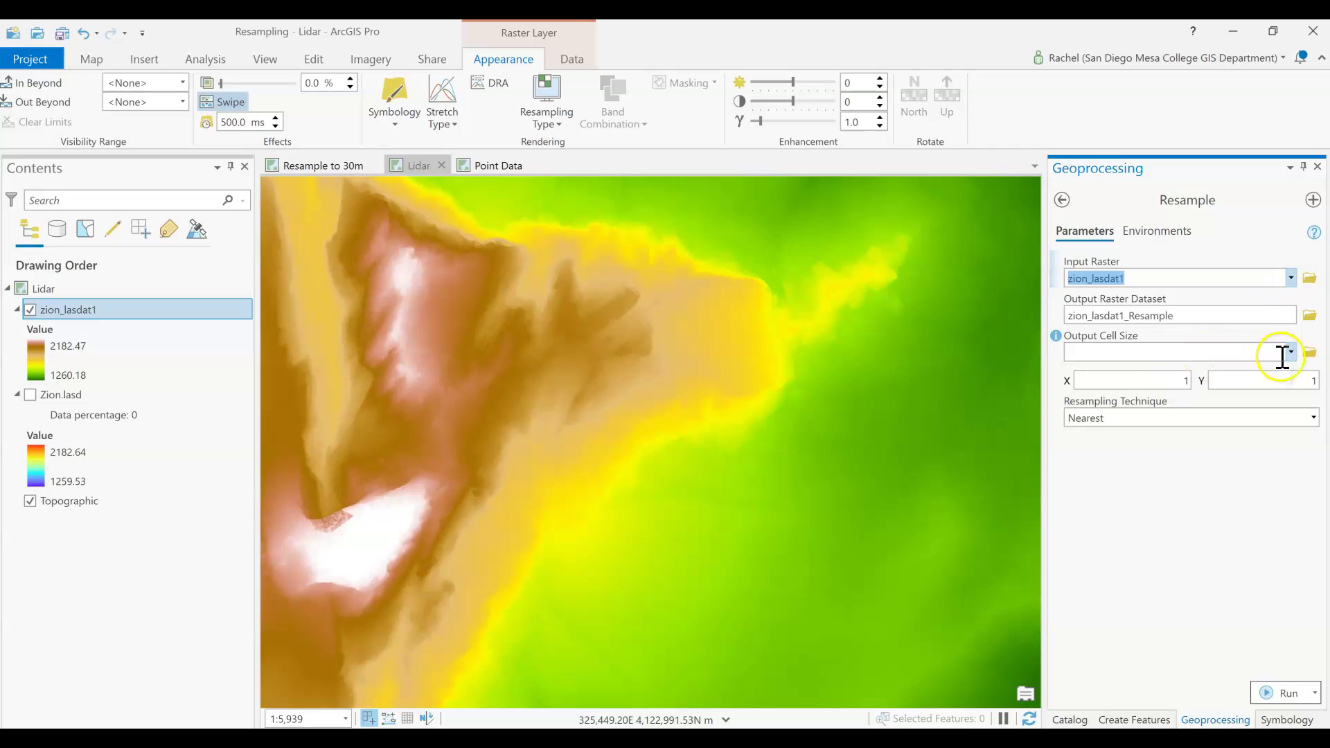
left_click(1179, 379)
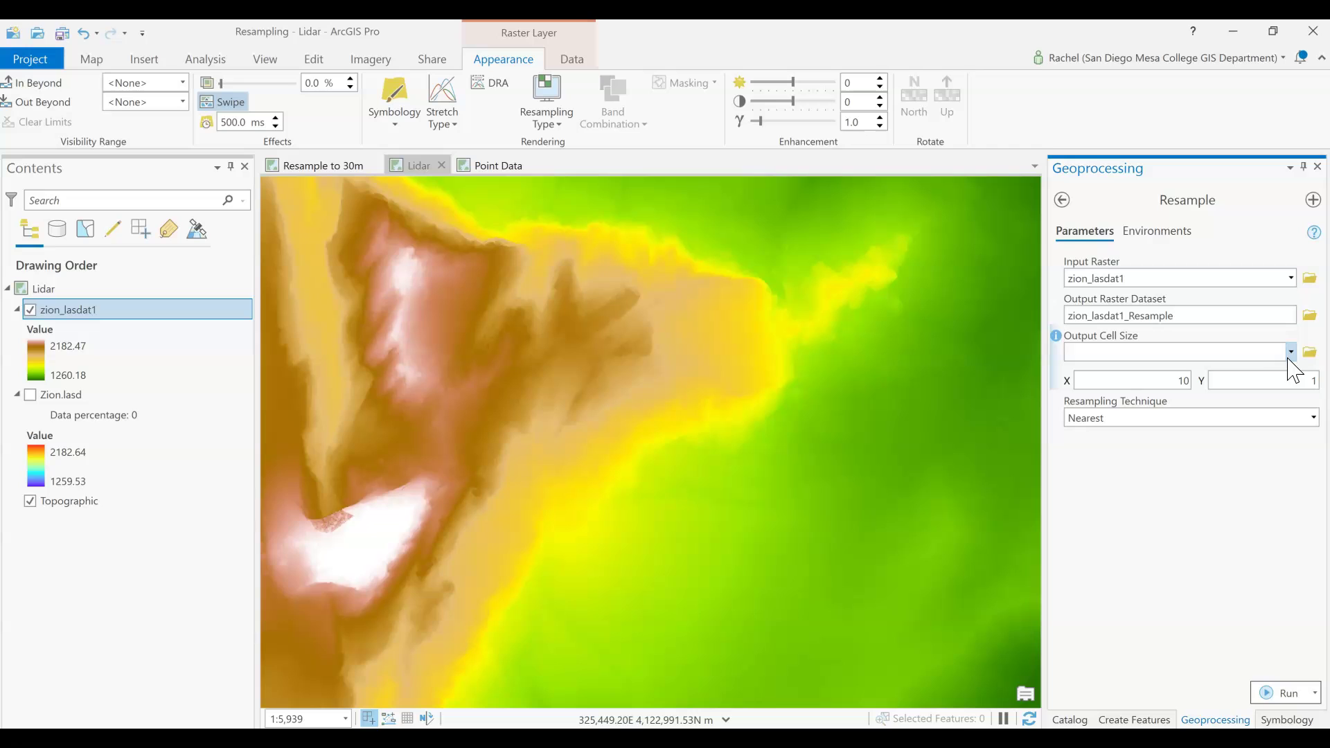
left_click(1231, 378)
type("30")
key("Tab")
- Check the cell size of zion_lasdat1 in the raster information of its layer properties
right_click(70, 313)
left_click(119, 719)
left_click(427, 291)
left_click(425, 266)
left_click(424, 284)
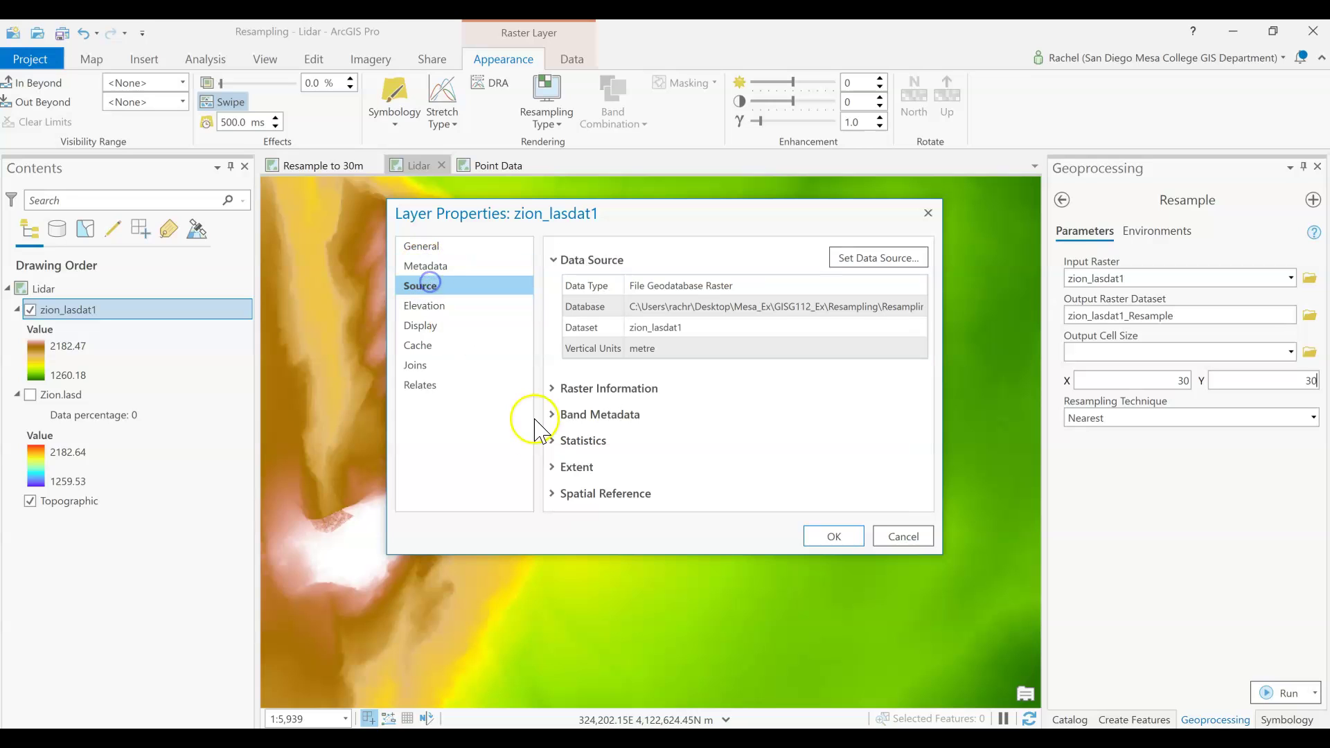
left_click(558, 389)
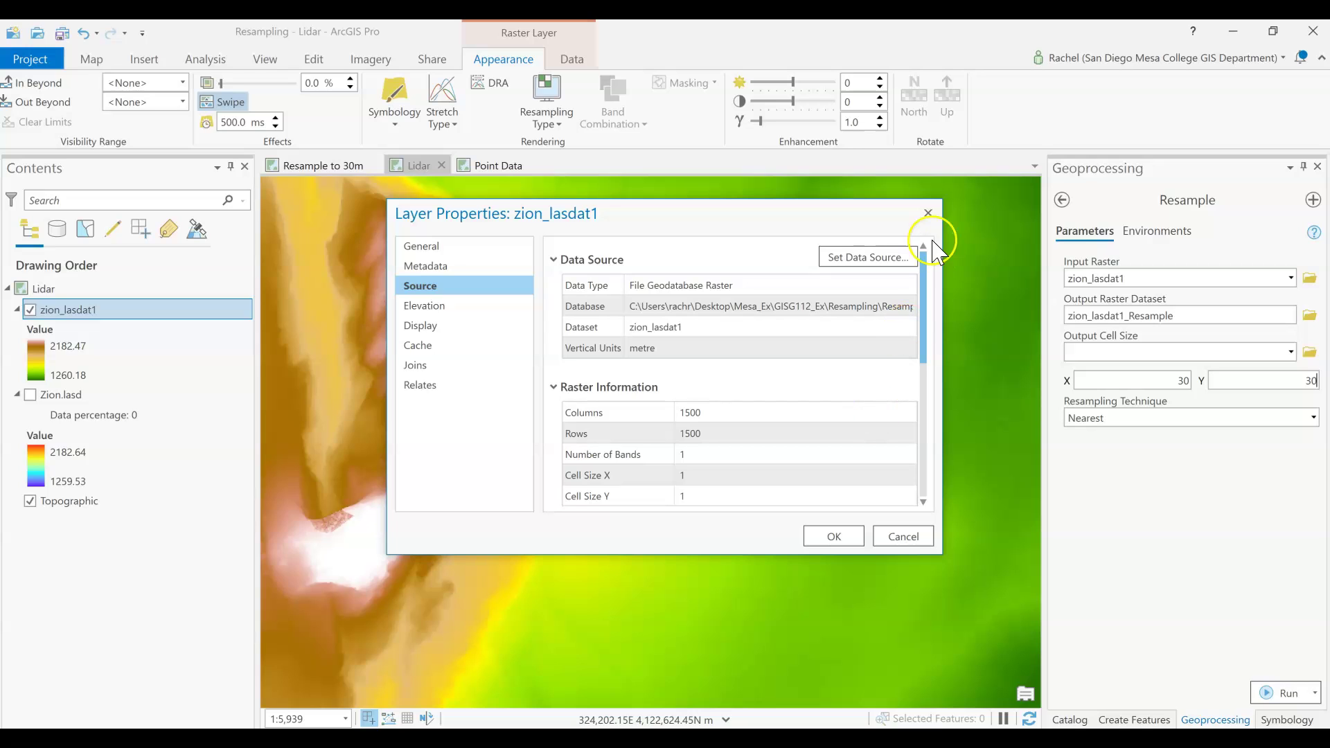
left_click(928, 212)
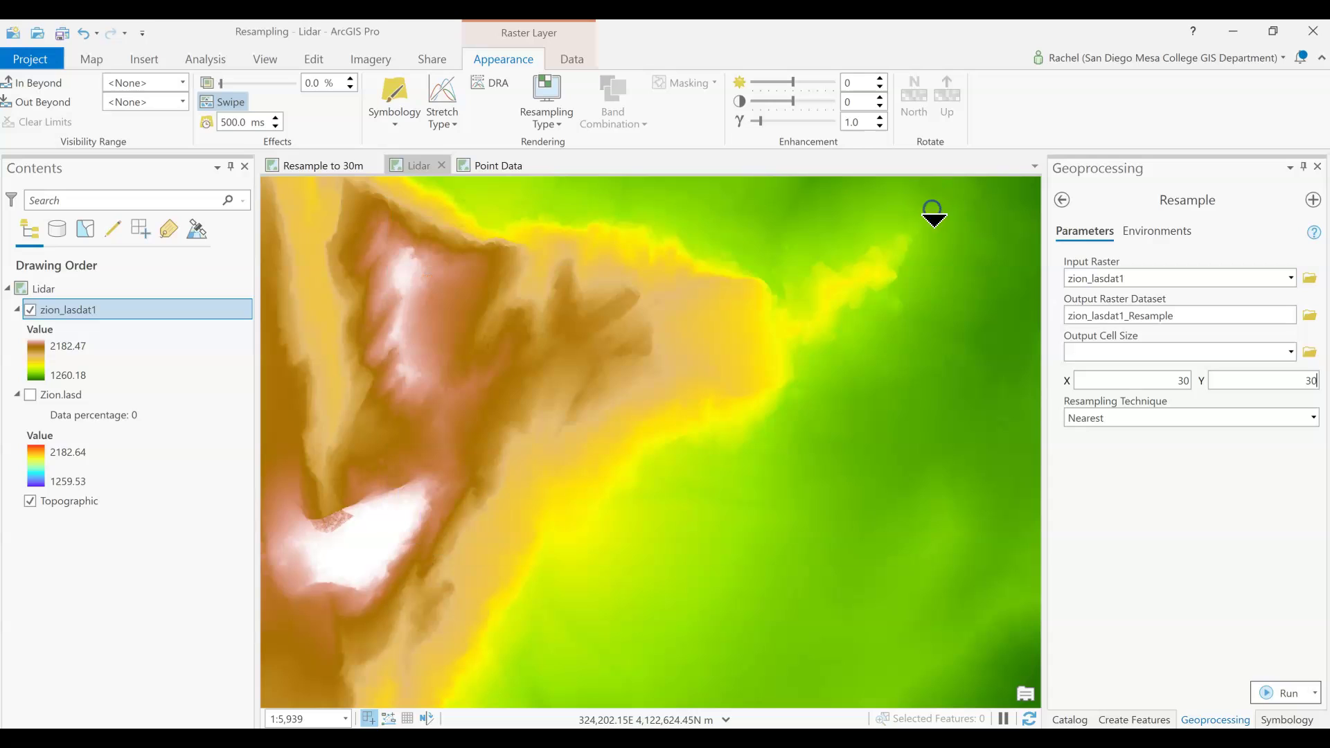
- Choose the Bilinear resampling technique and run Resample on zion_lasdat1
left_click(1315, 418)
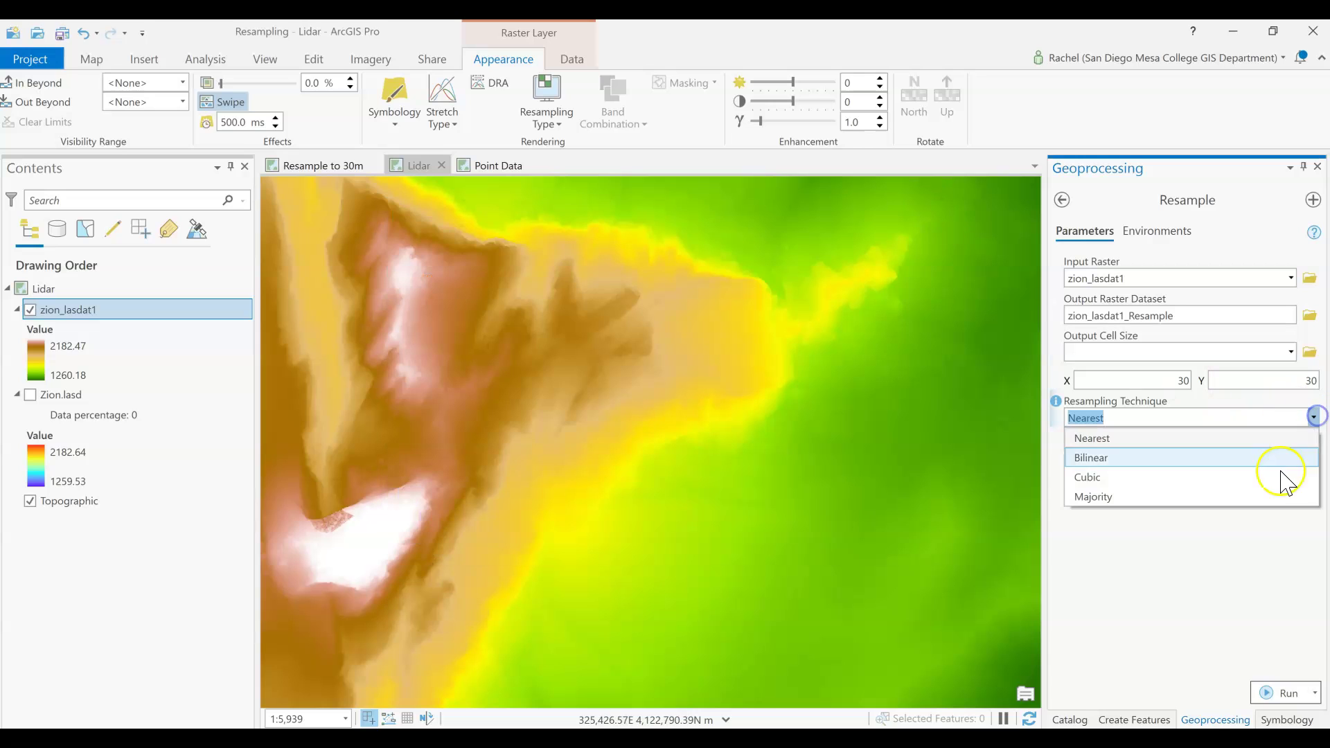
left_click(1279, 459)
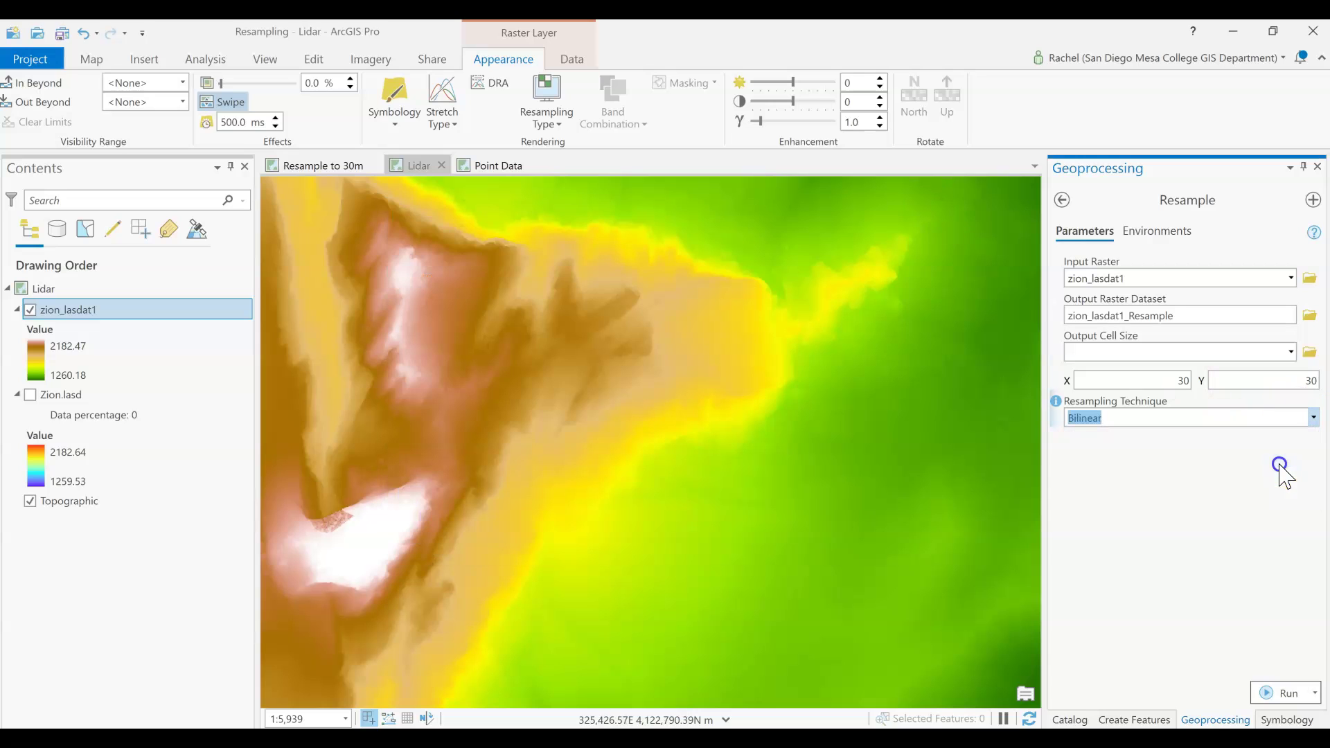
left_click(1280, 695)
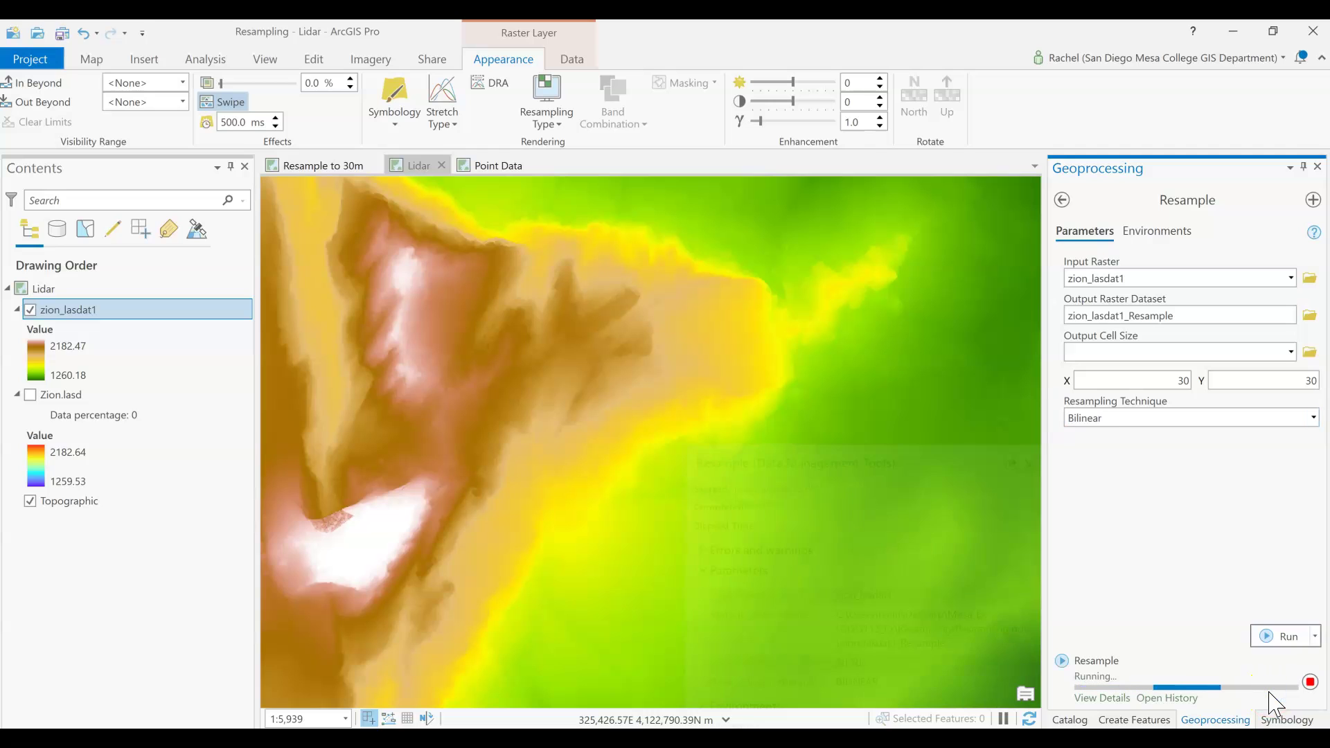
mouse_move(1270, 695)
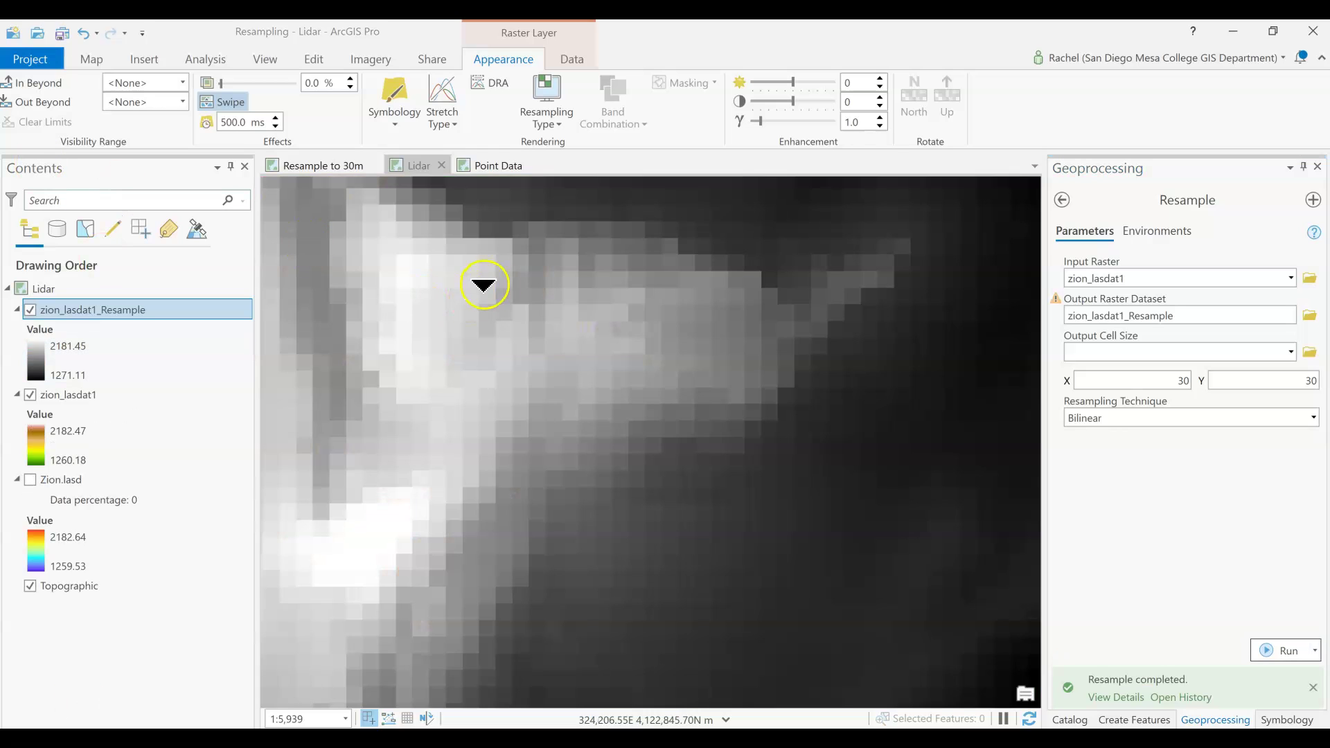
- Compare zion_lasdat1_Resample with the layer beneath it using Swipe, from individual cells out to the whole raster
left_click_drag(648, 246, 681, 118)
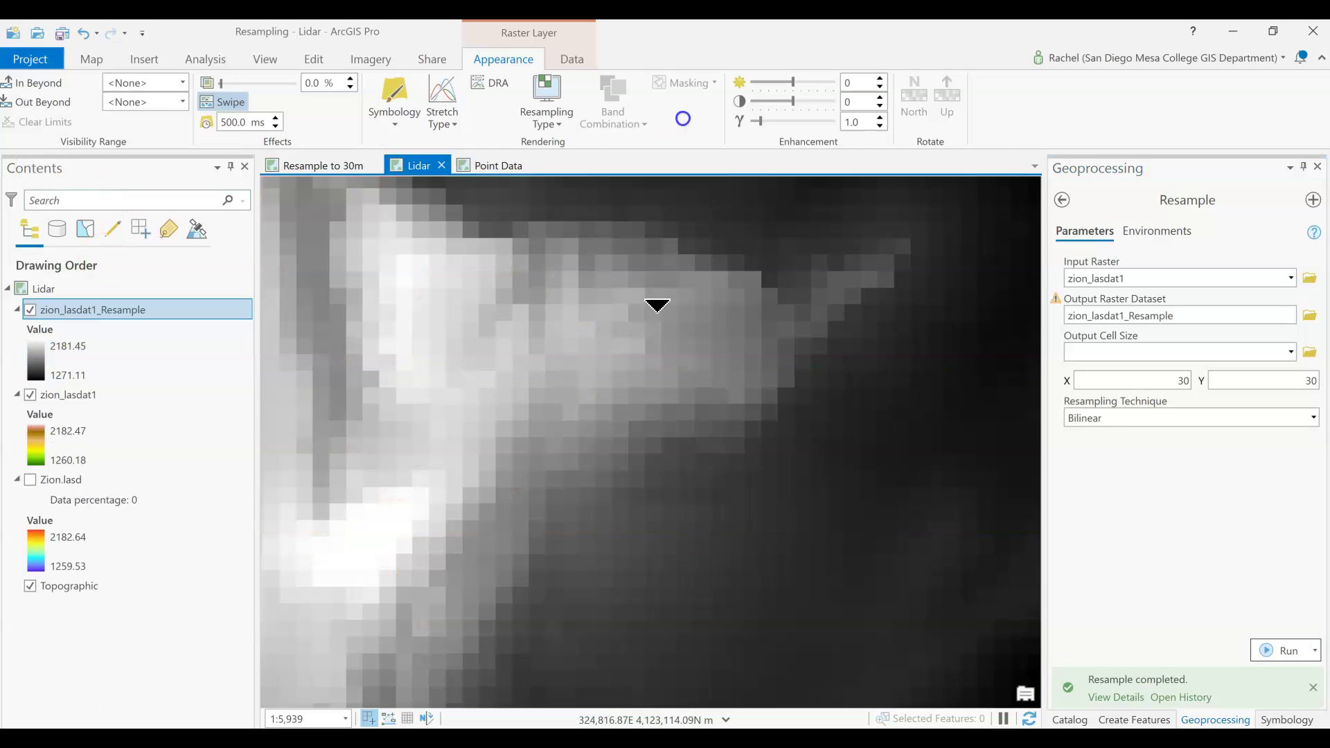
scroll(651, 330, "up", 2)
left_click_drag(651, 330, 654, 443)
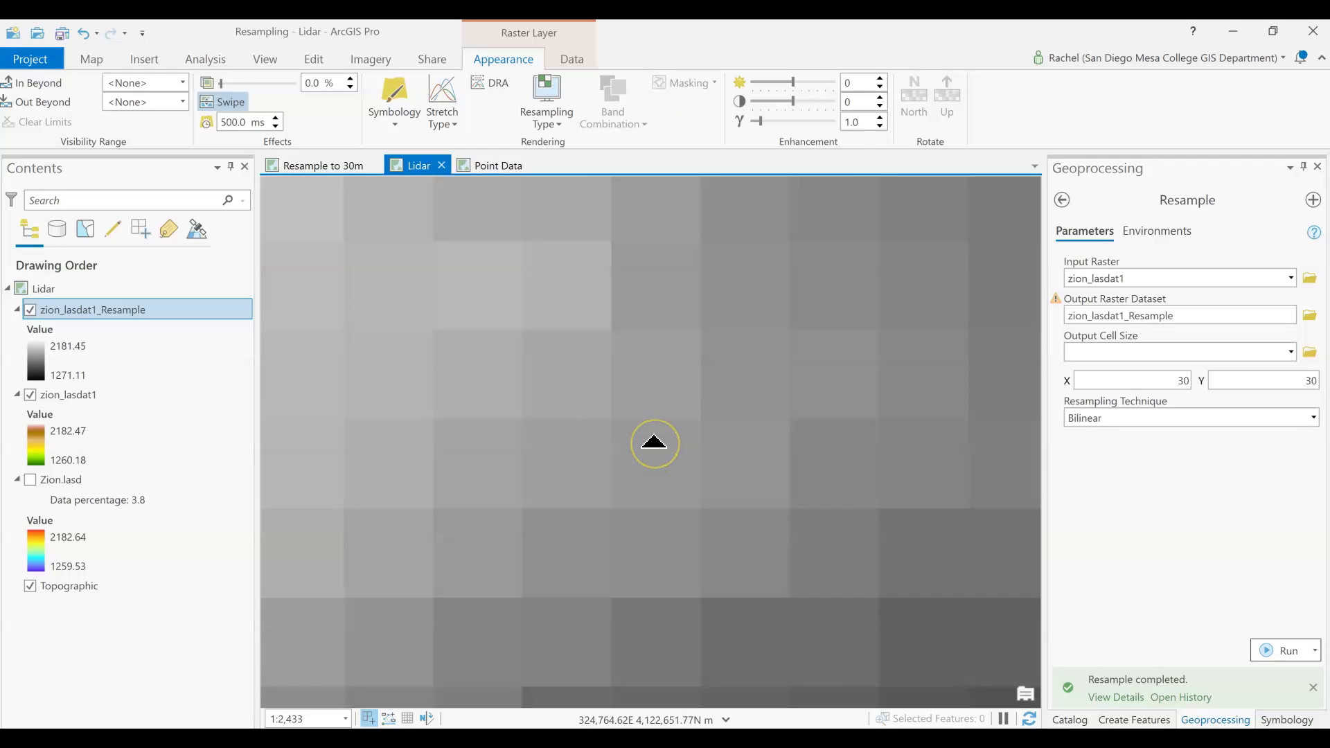
scroll(655, 444, "down", 5)
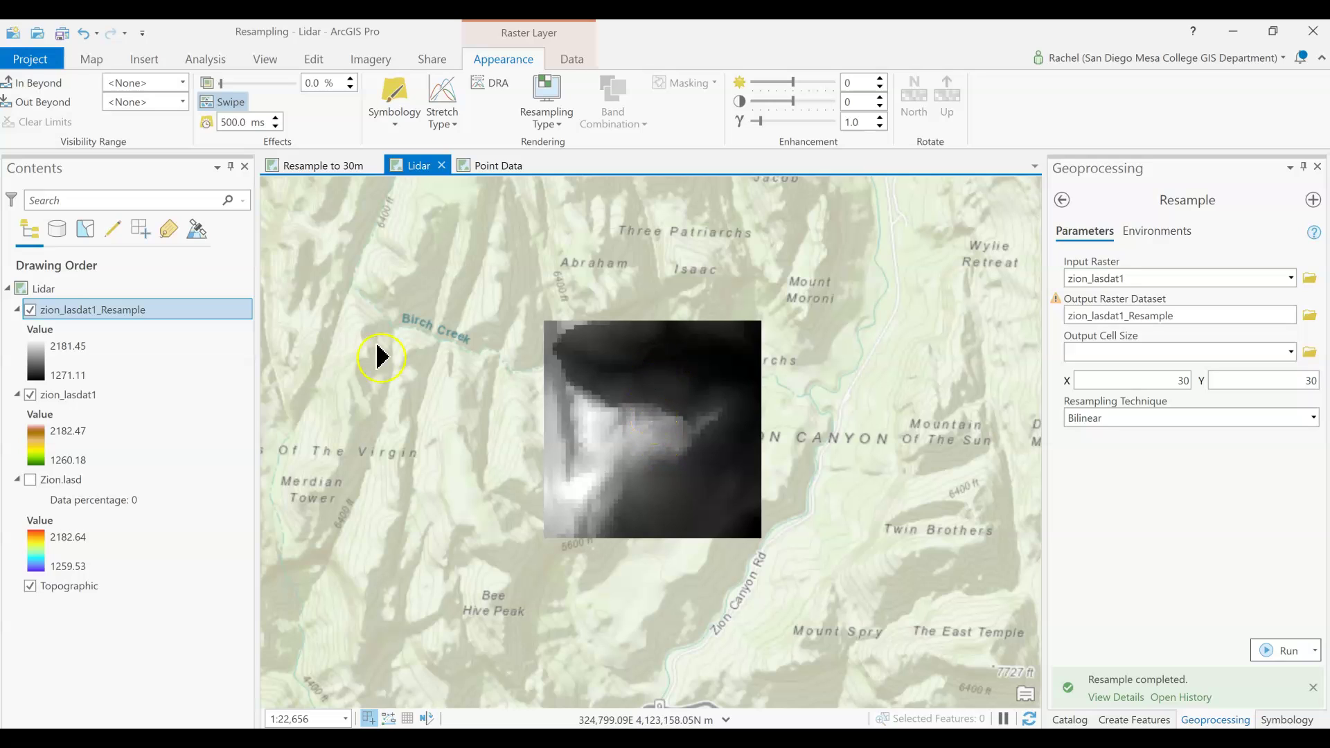
- Check the columns, rows and cell size of zion_lasdat1_Resample in the raster information of its layer properties
left_click(66, 310)
right_click(66, 310)
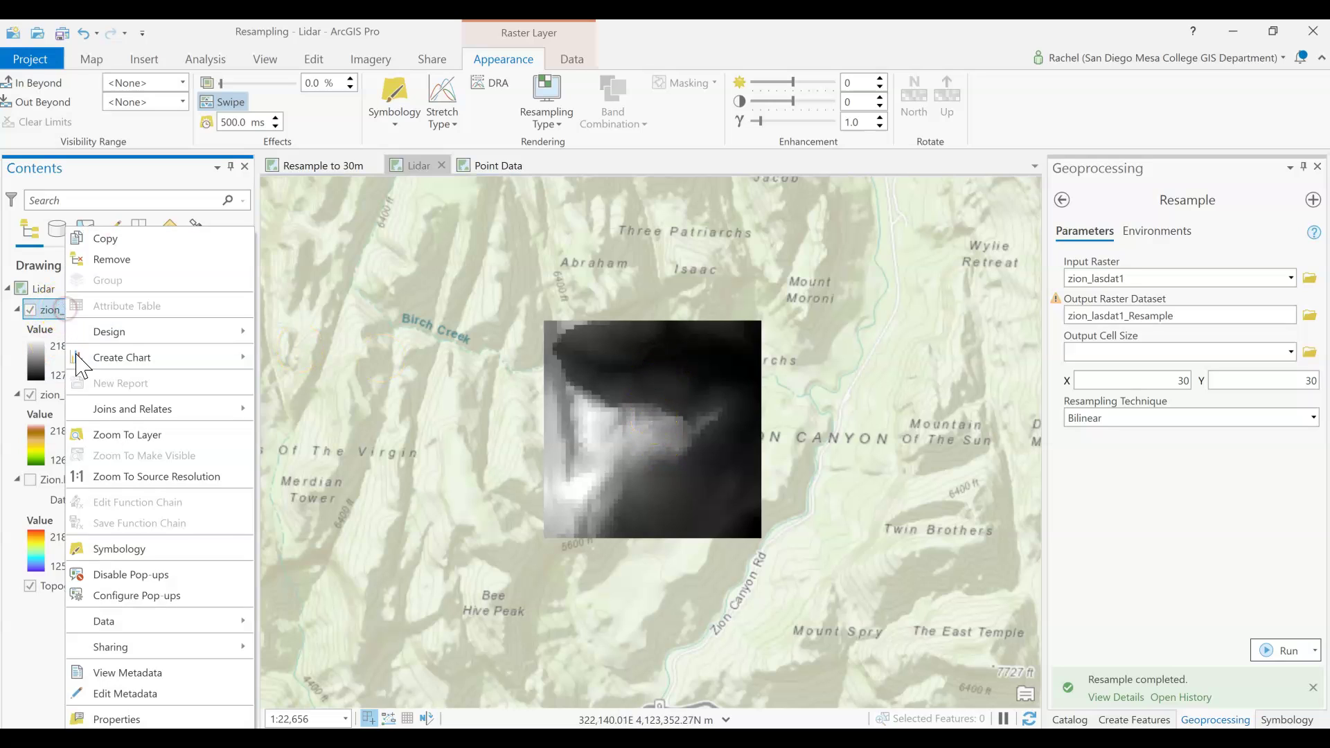
left_click(143, 710)
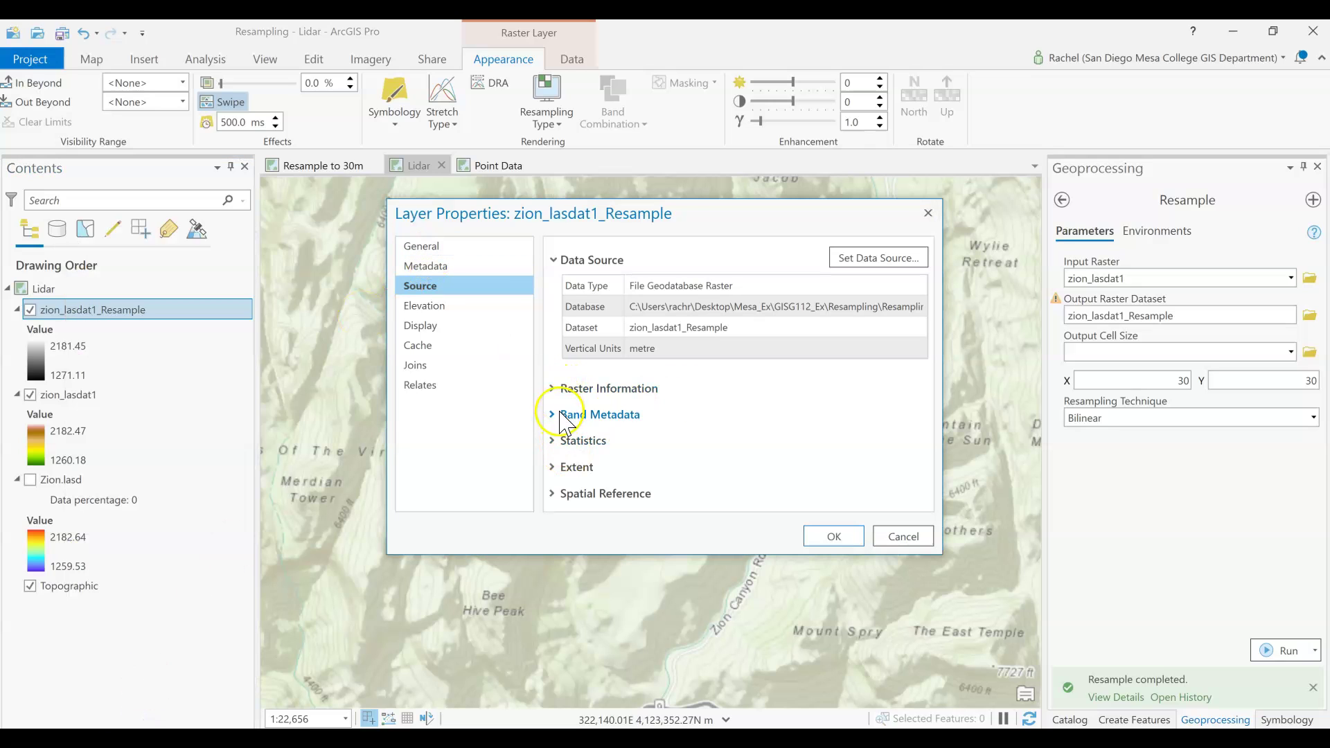
left_click(556, 390)
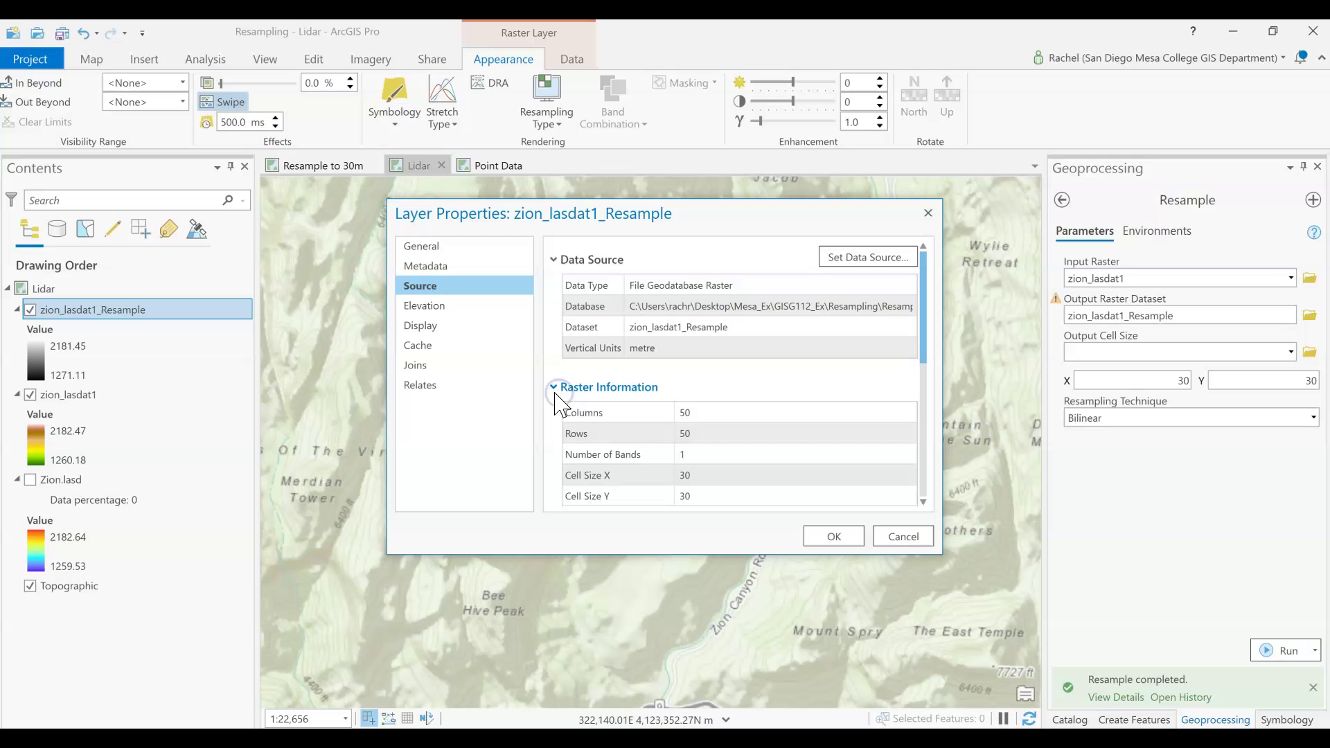
left_click(701, 440)
left_click(692, 411)
left_click(703, 435)
left_click(719, 459)
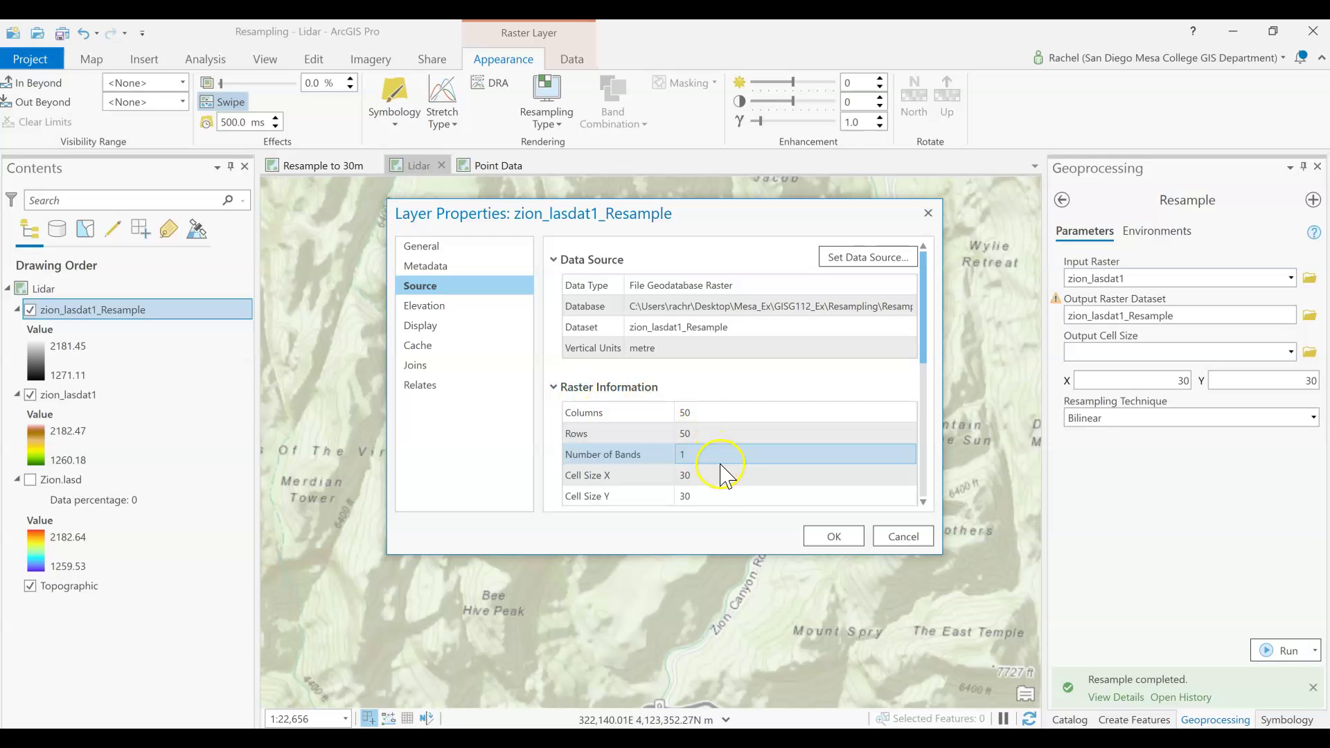
left_click(696, 416)
left_click(703, 434)
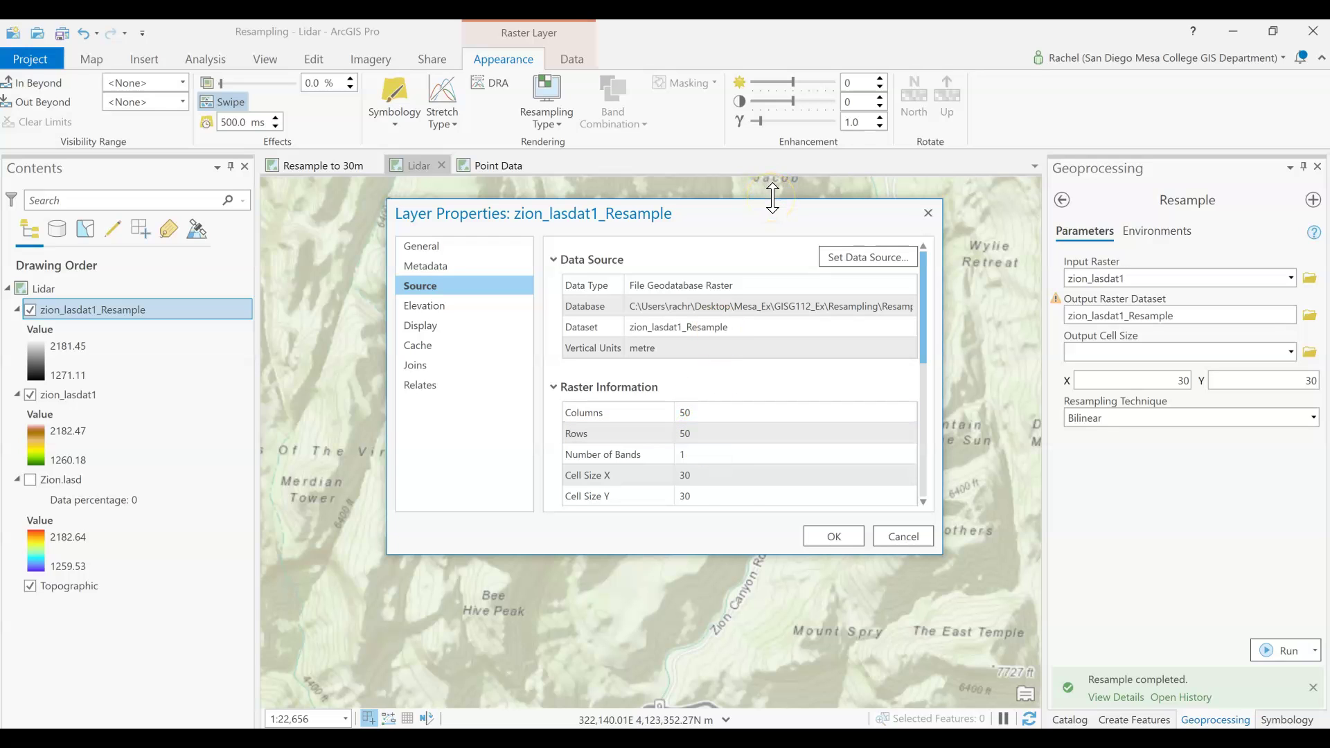
left_click(929, 212)
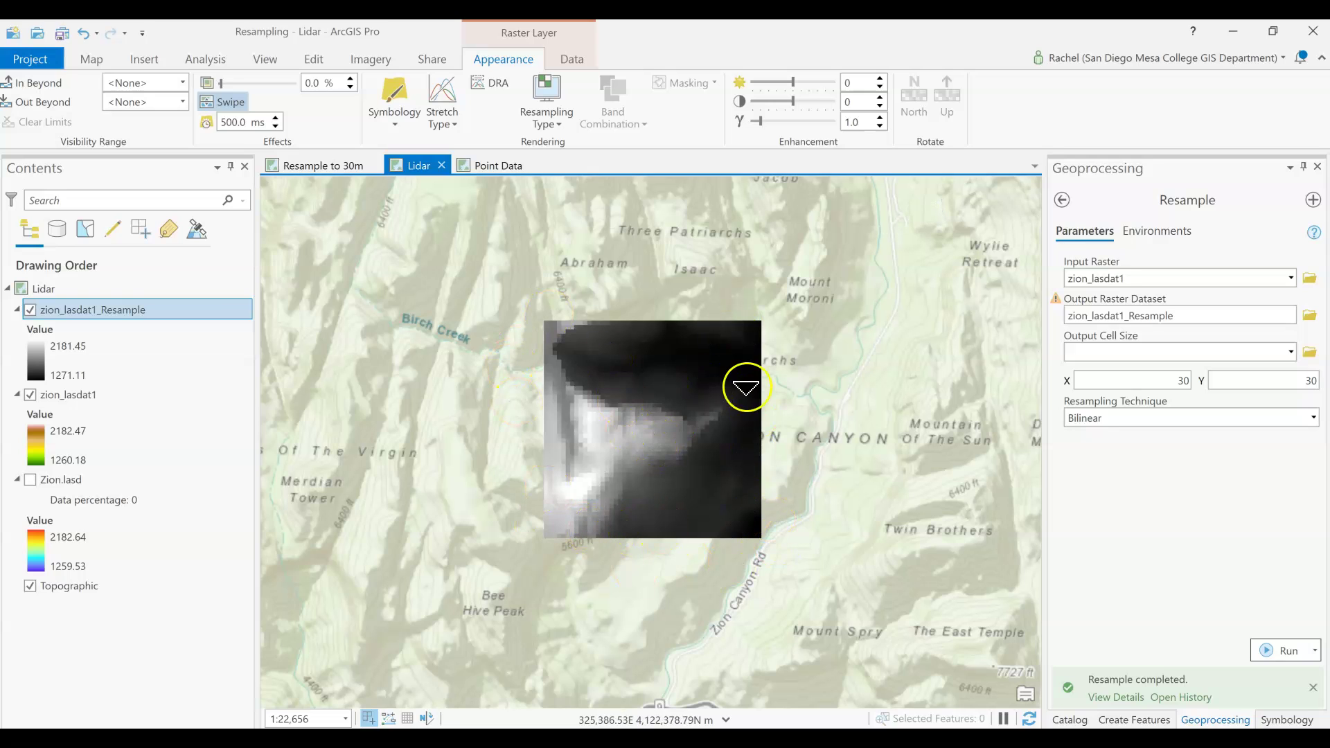
- Examine the resampled raster's cells closer in and swipe it once more against the original zion_lasdat1 surface
scroll(659, 434, "up", 4)
left_click_drag(615, 425, 623, 307)
scroll(612, 395, "down", 3)
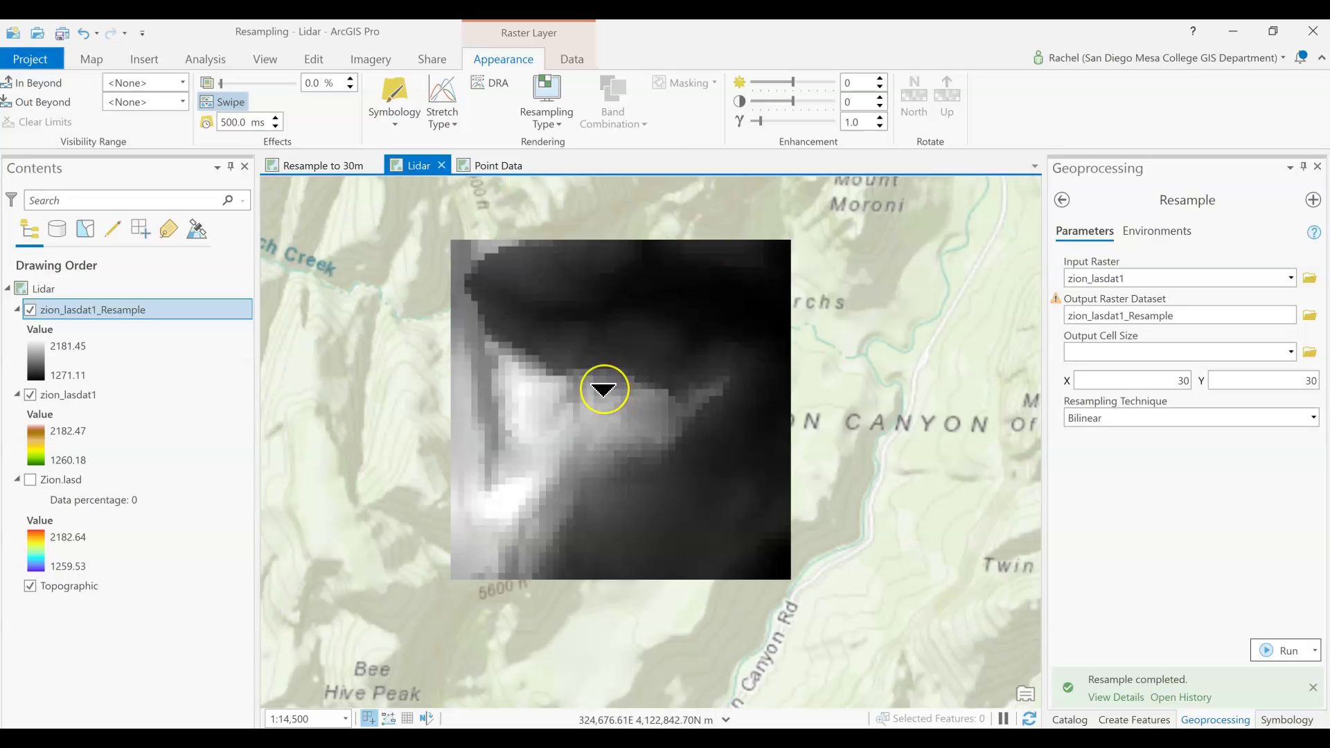
left_click_drag(603, 390, 573, 327)
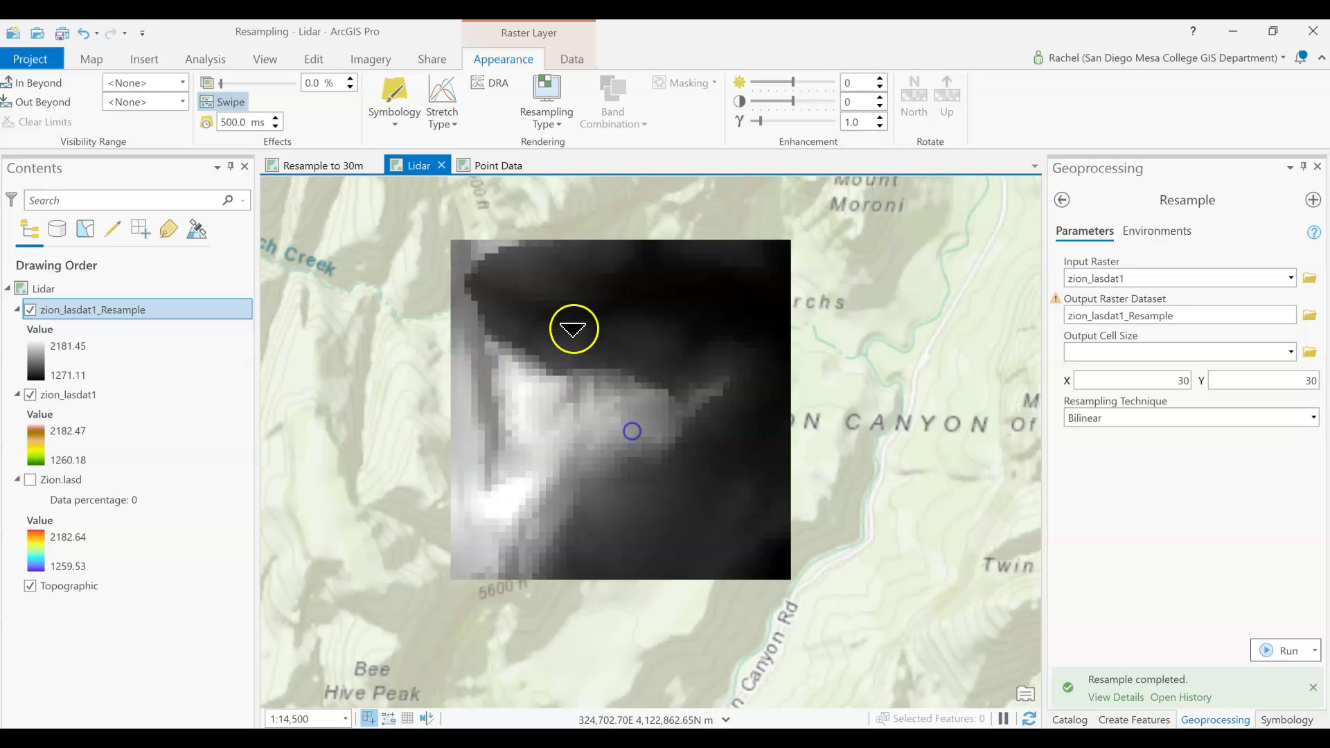
left_click(90, 396)
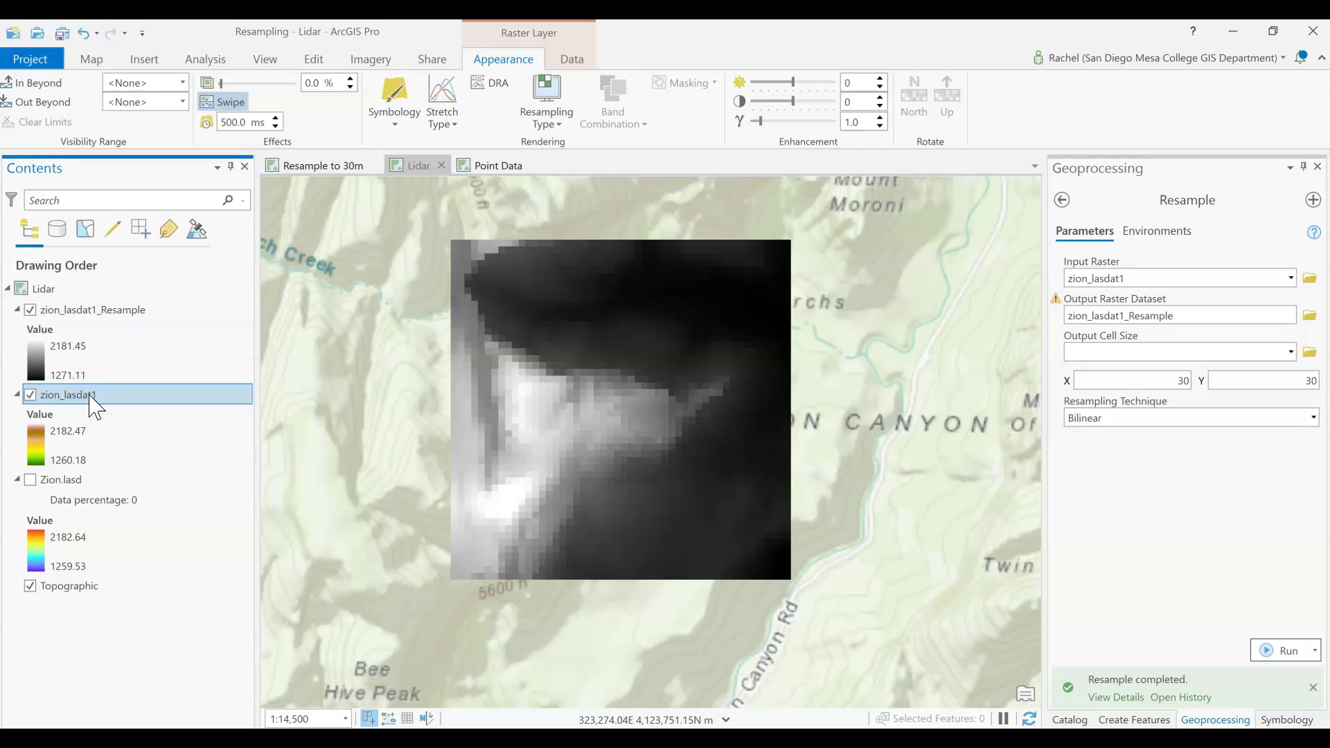
- Leave the Resample tool and hide the zion_lasdat1_Resample layer so the zion_lasdat1 raster shows
left_click(1064, 201)
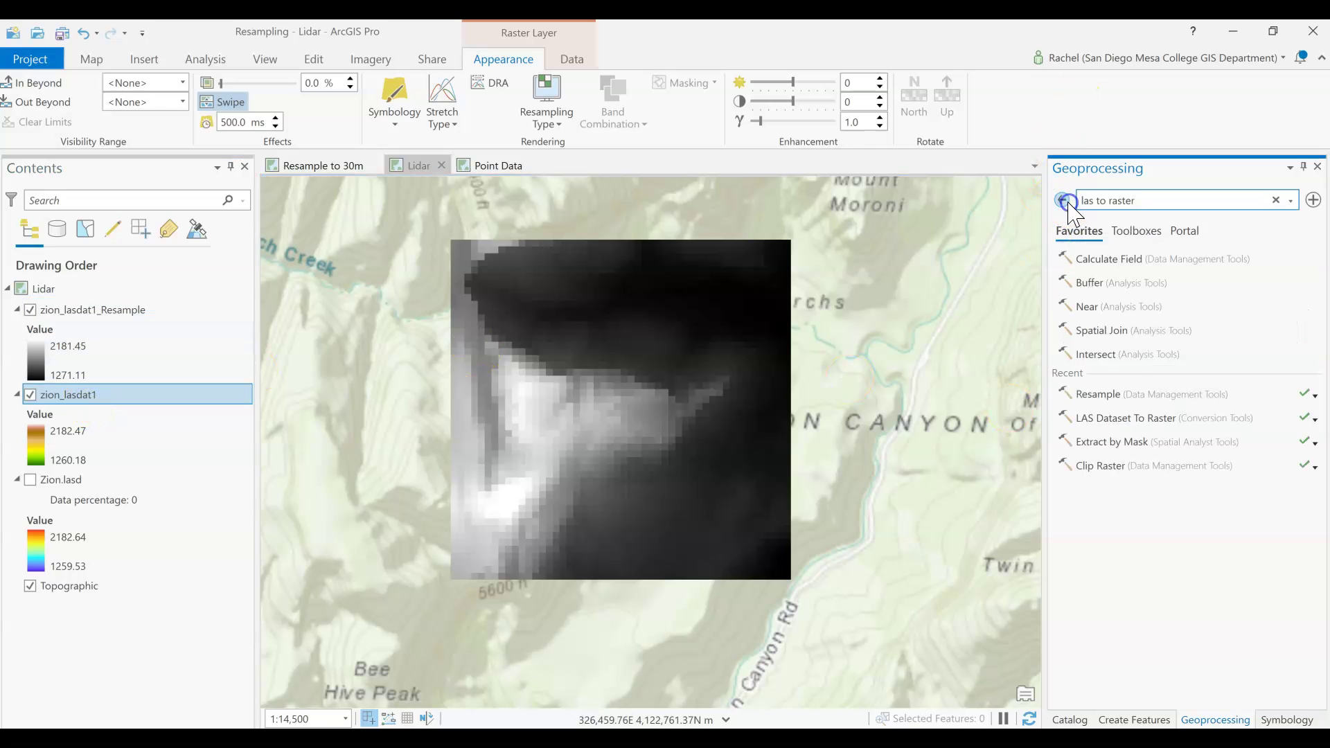
left_click(544, 340)
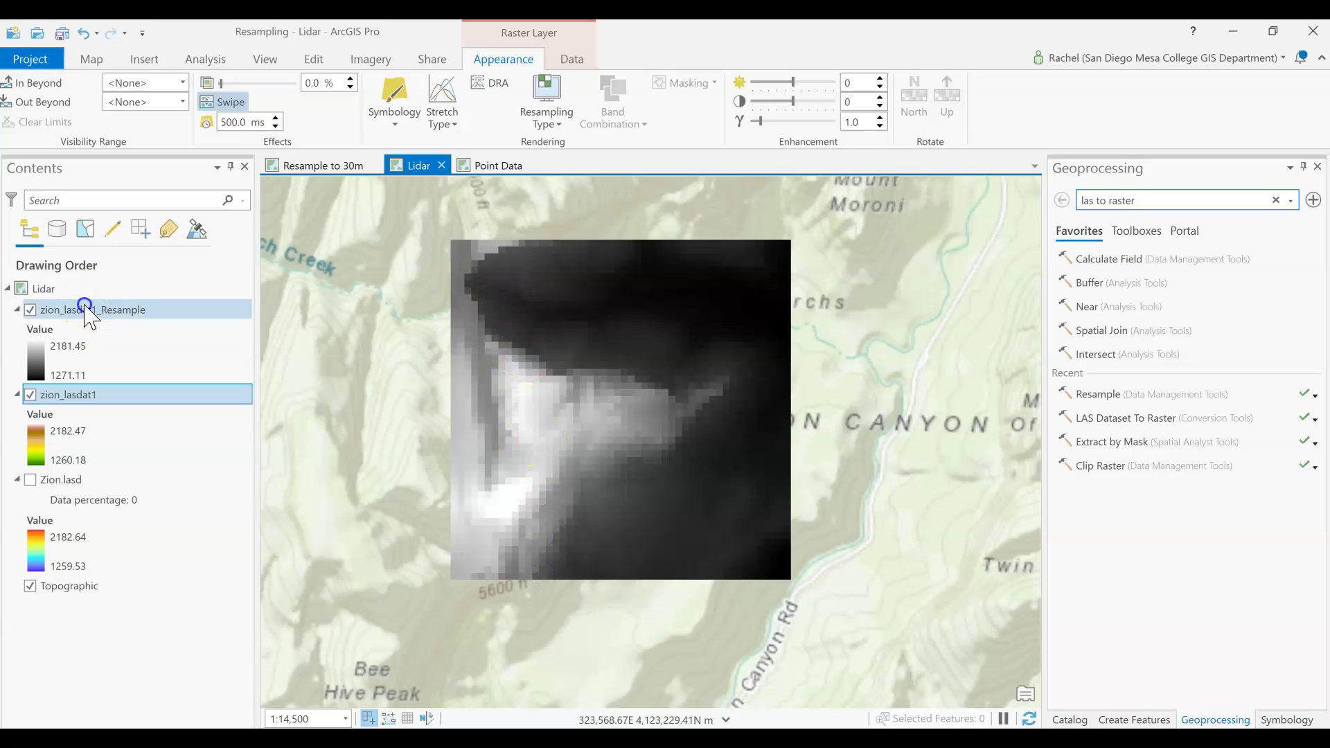
left_click(68, 312)
left_click(30, 310)
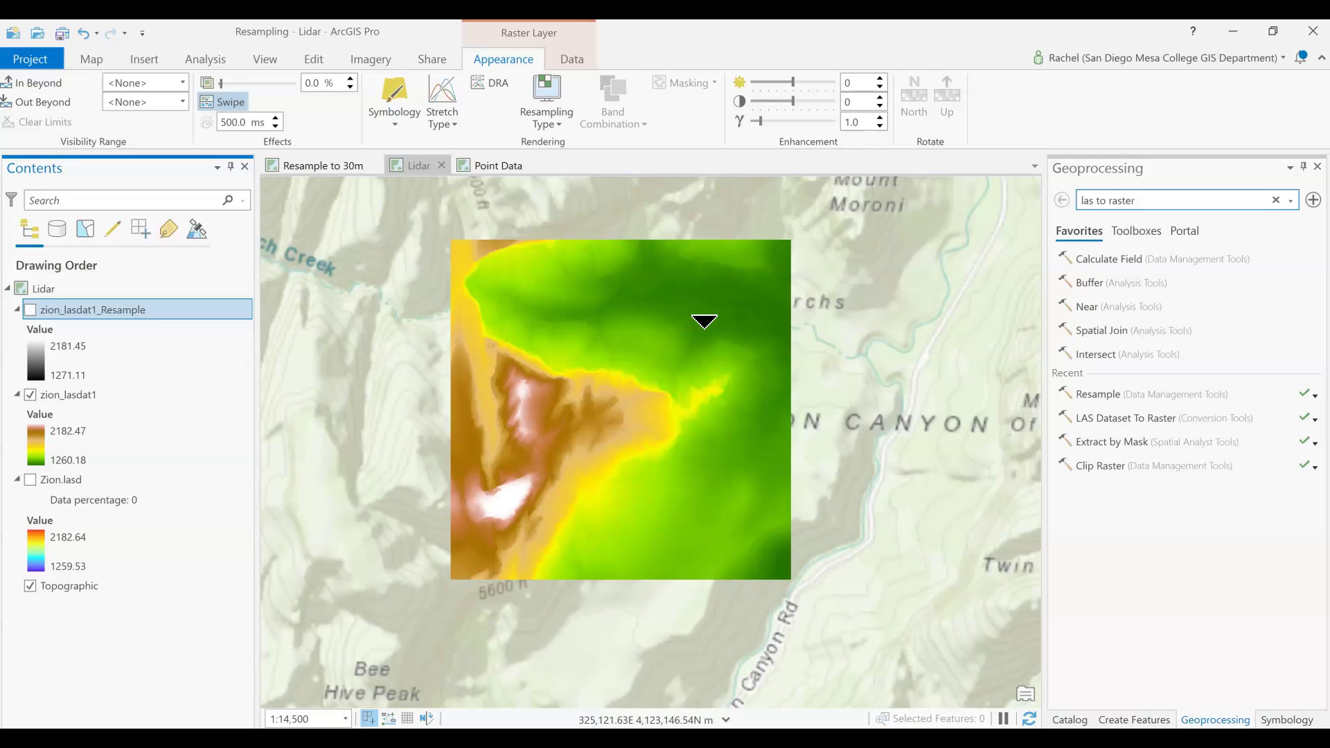
left_click(598, 461)
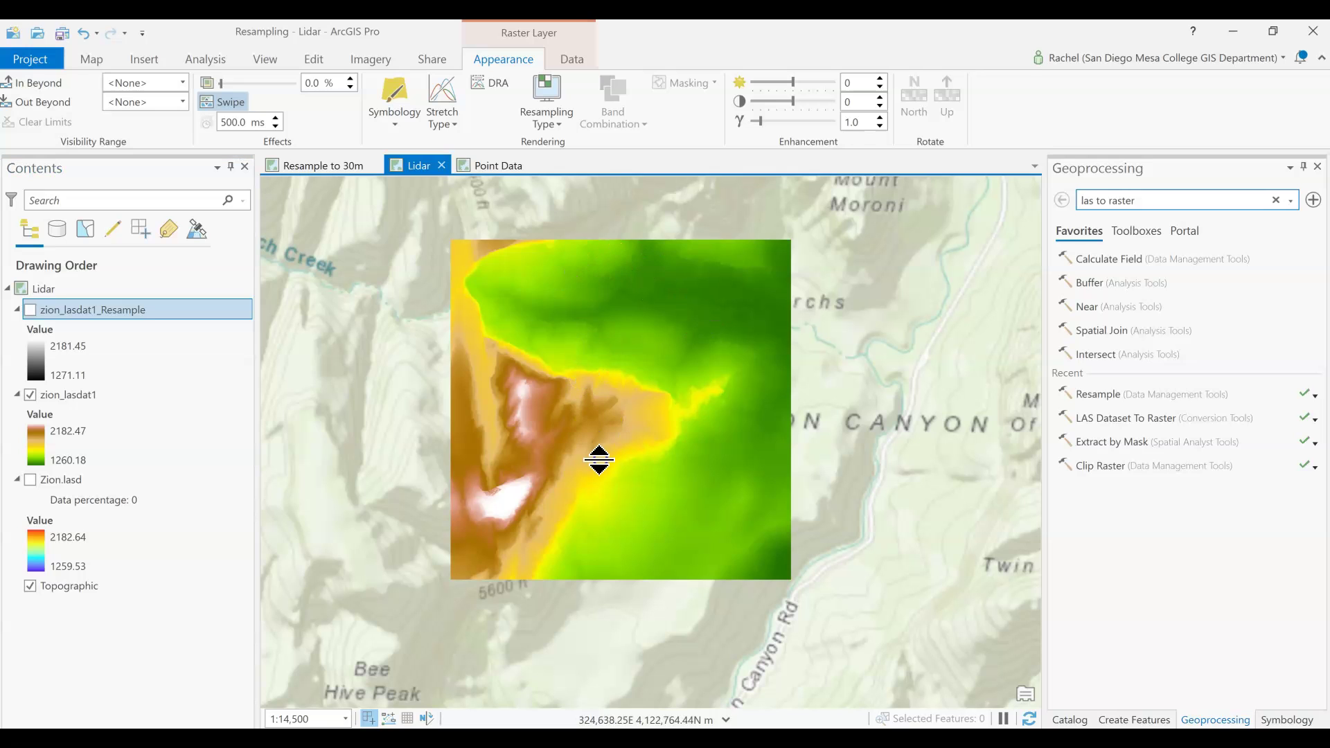
left_click(29, 312)
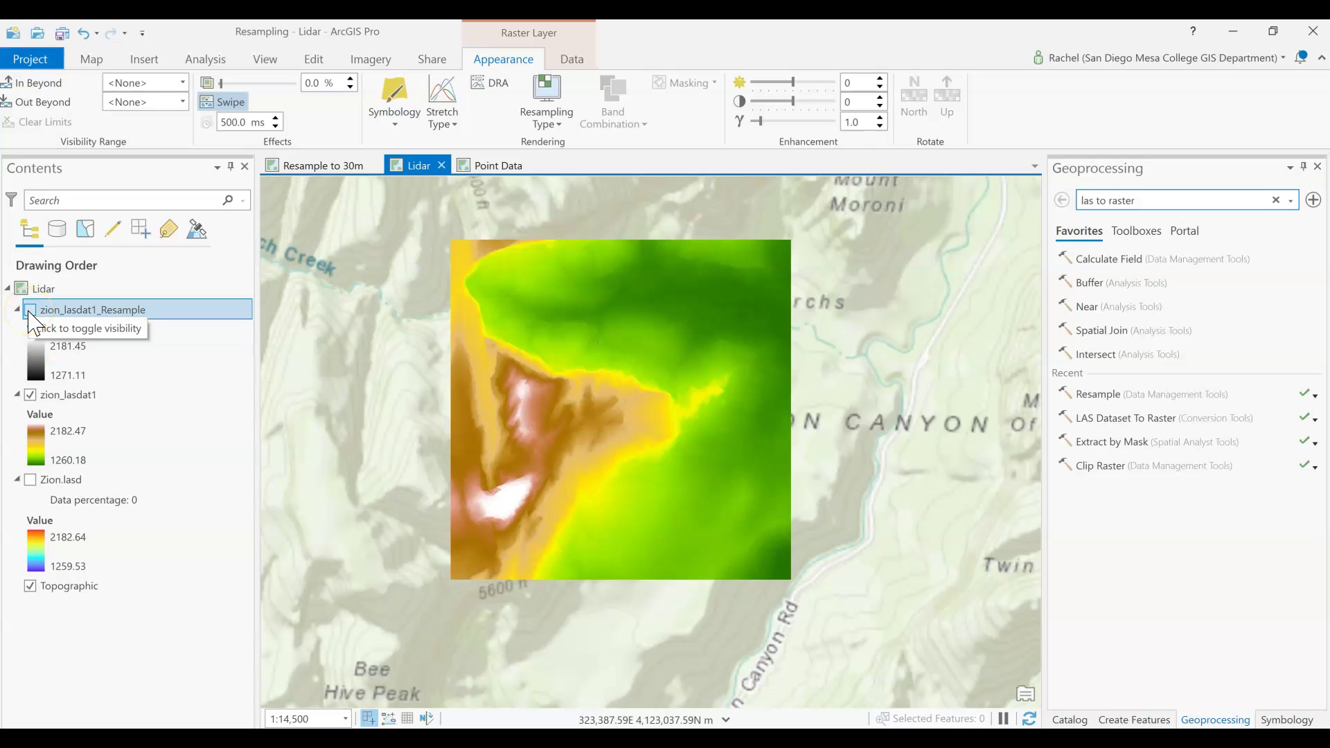
- Open the recently used LAS Dataset To Raster tool and its sampling value for editing
left_click(1111, 419)
double_click(1322, 524)
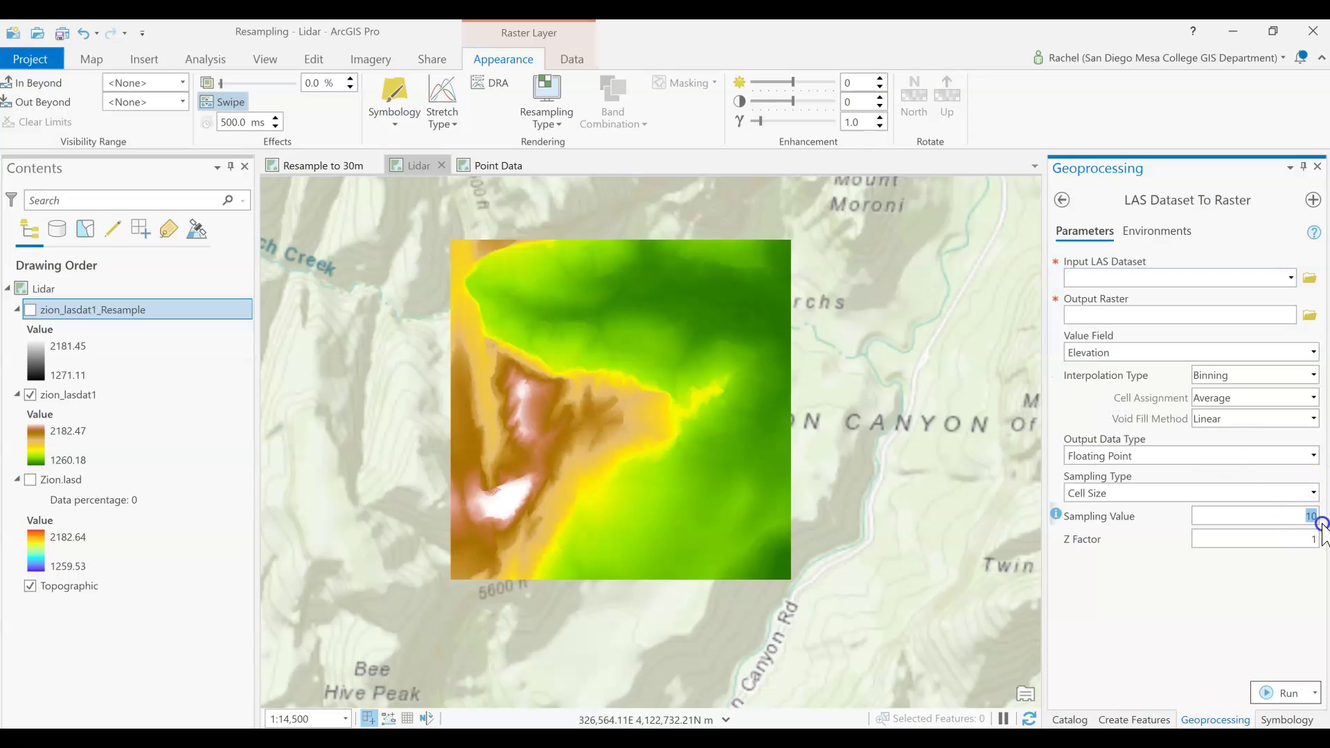